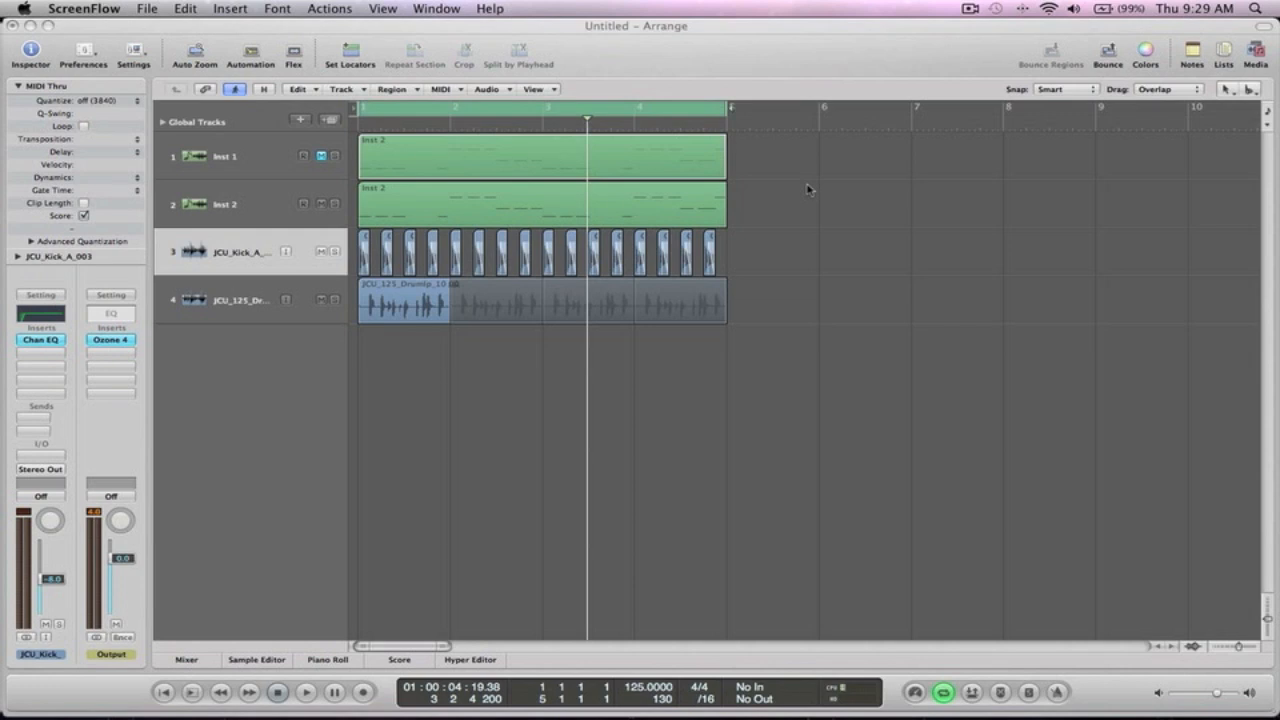
Collapse the MIDI Thru parameter box and audition the looped arrangement with the Inst 2 track soloed
click(17, 86)
click(17, 86)
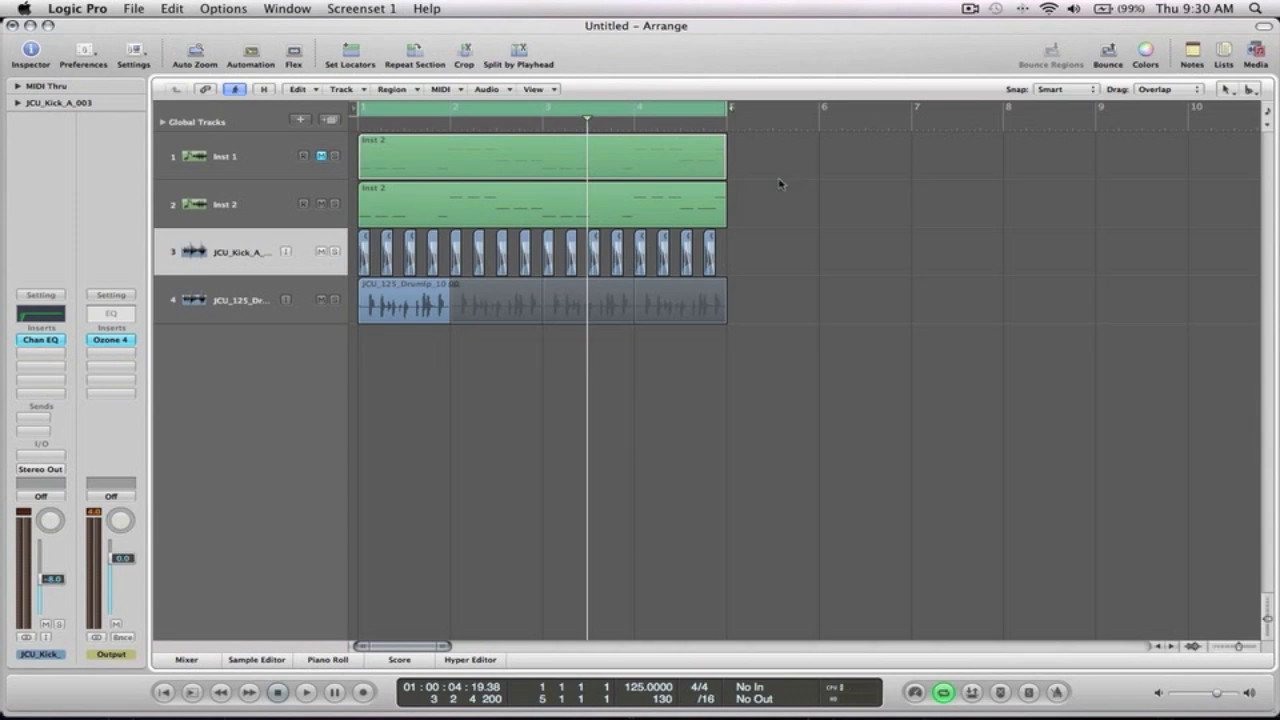
key(space)
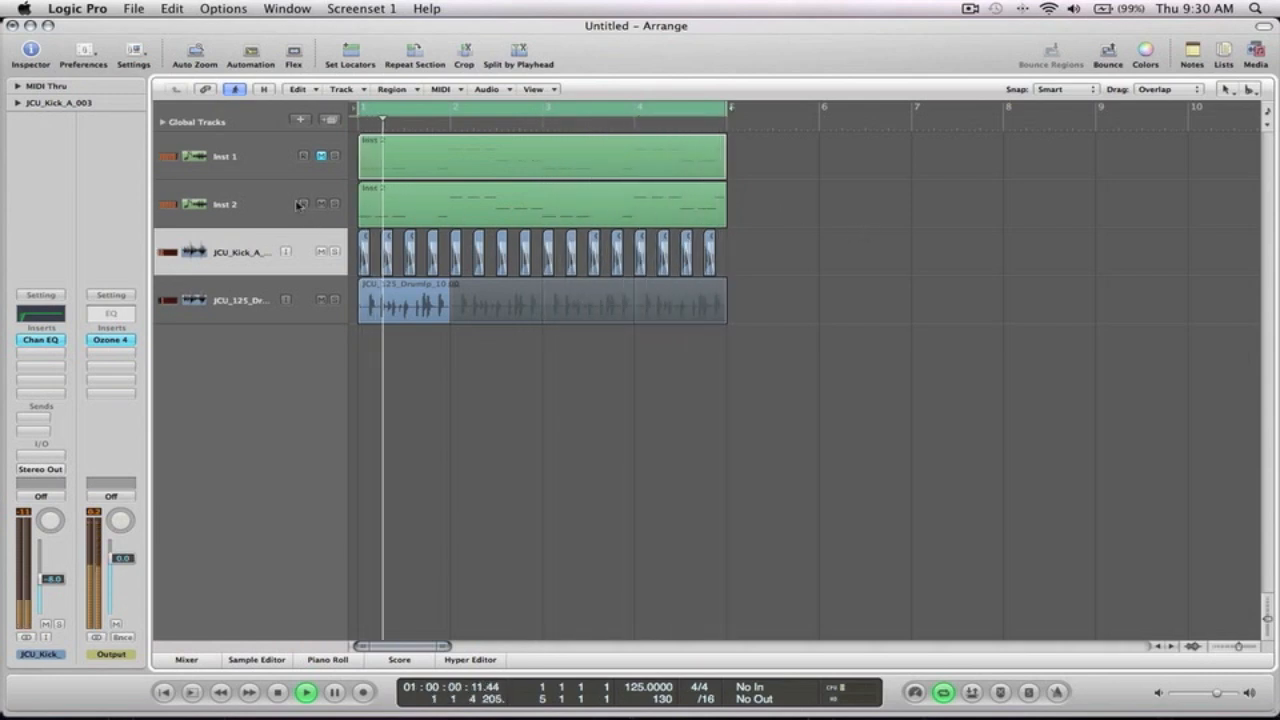
click(335, 204)
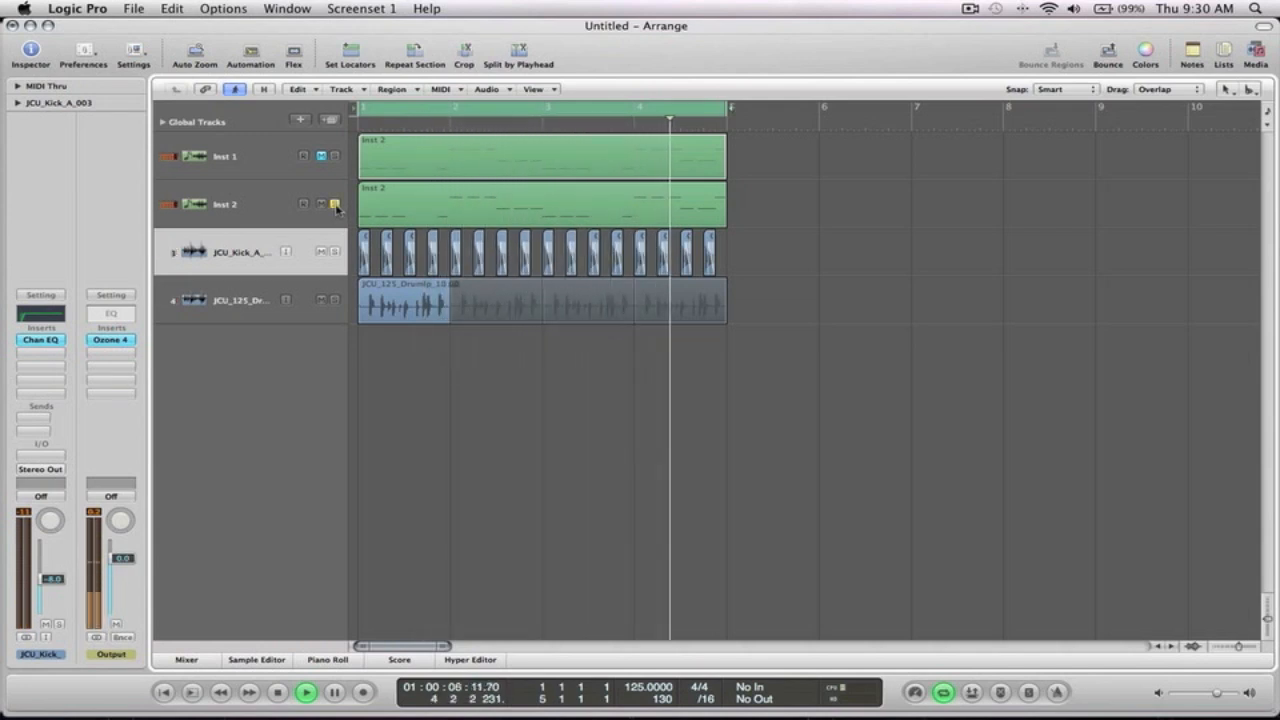
key(space)
click(204, 205)
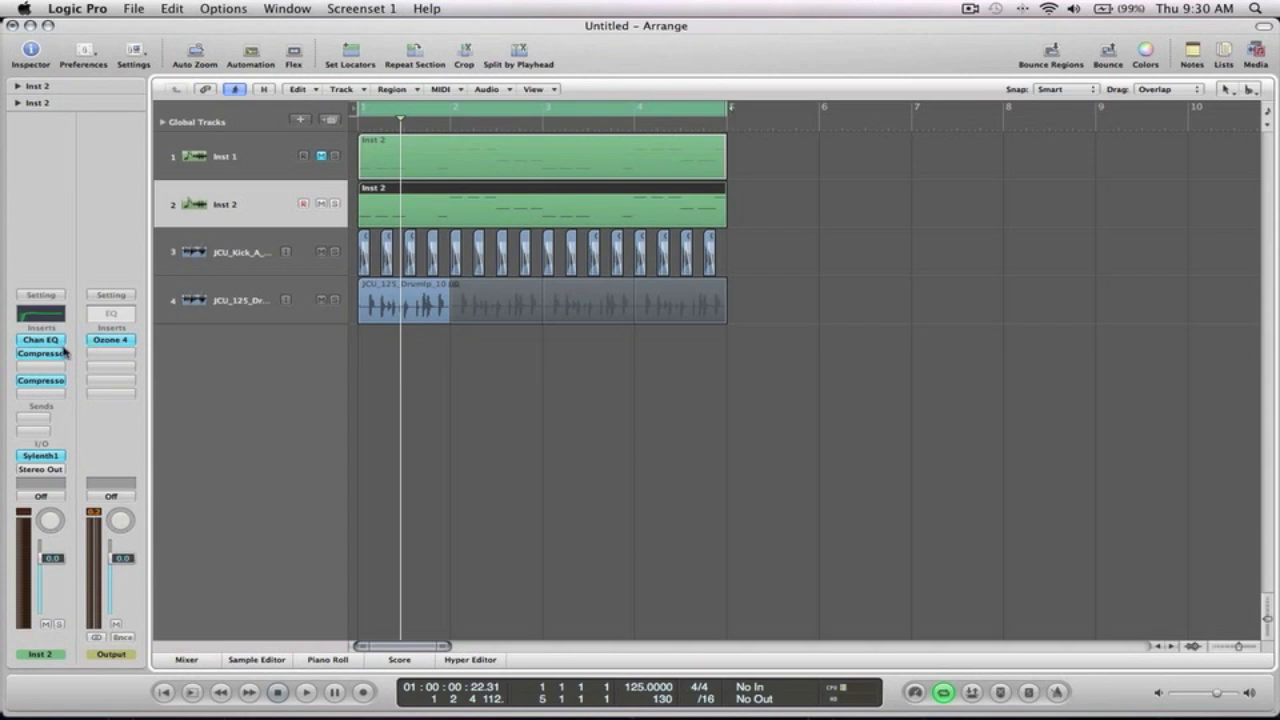
Unmute and solo the Inst 1 track, and mute the Inst 2 track
click(215, 168)
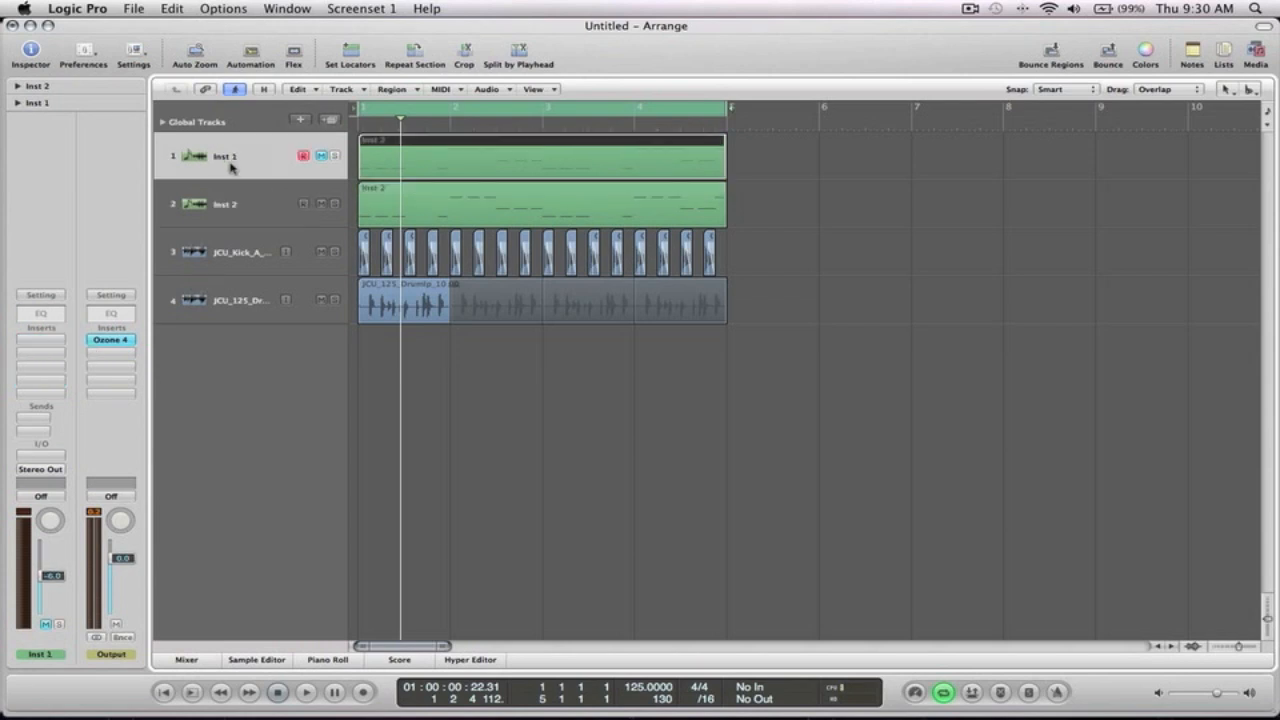
click(321, 156)
click(335, 156)
click(321, 204)
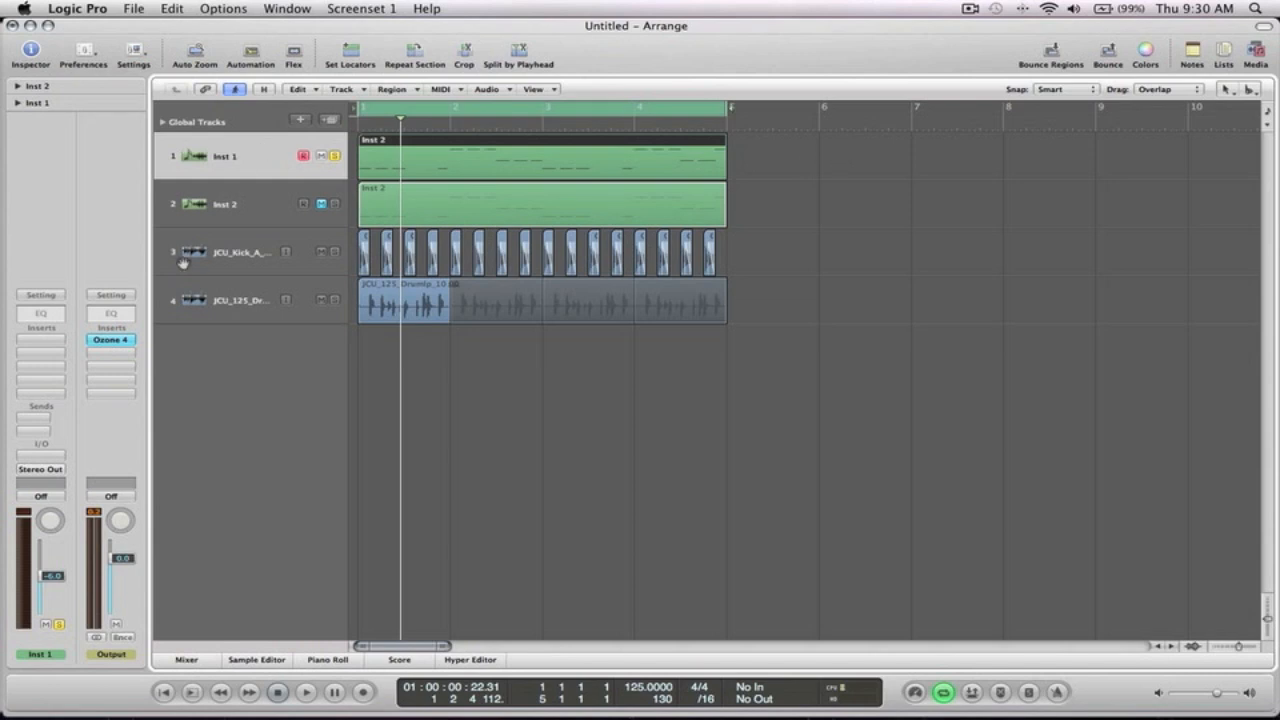
Load the Sylenth1 synthesizer as the instrument on the Inst 1 track
click(47, 456)
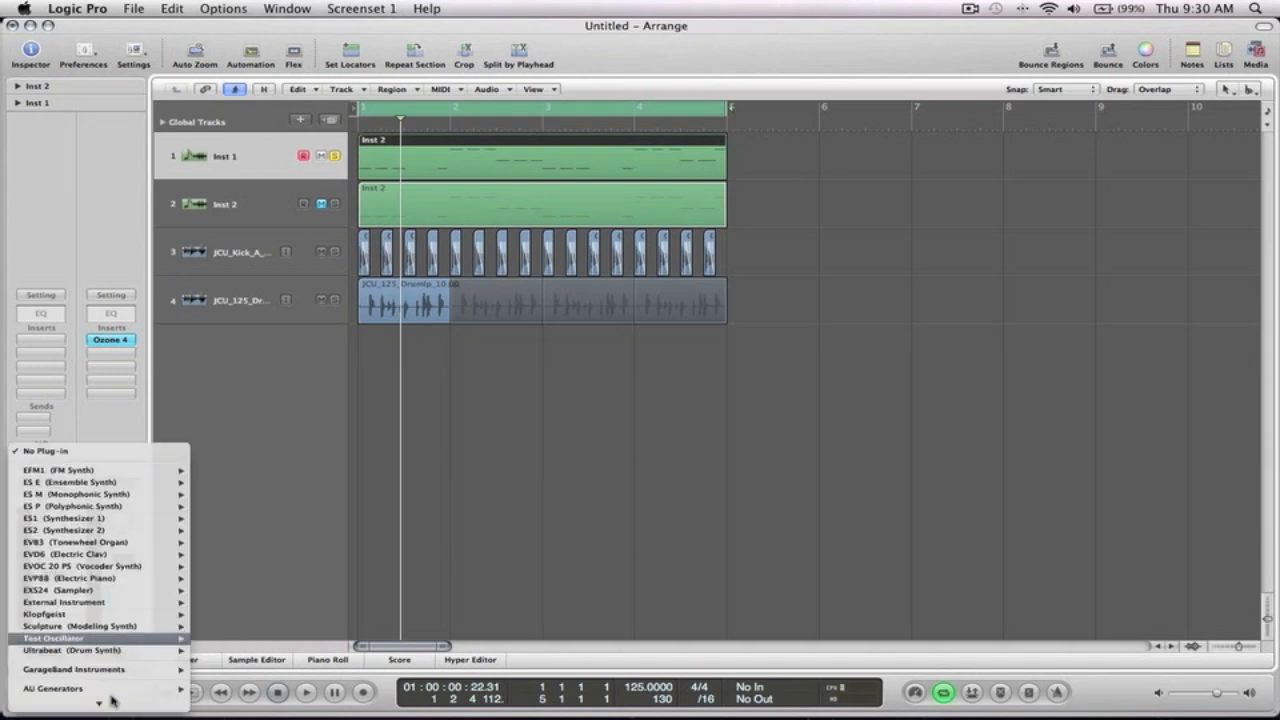
mouse_move(116, 694)
mouse_move(317, 681)
mouse_move(407, 684)
click(464, 685)
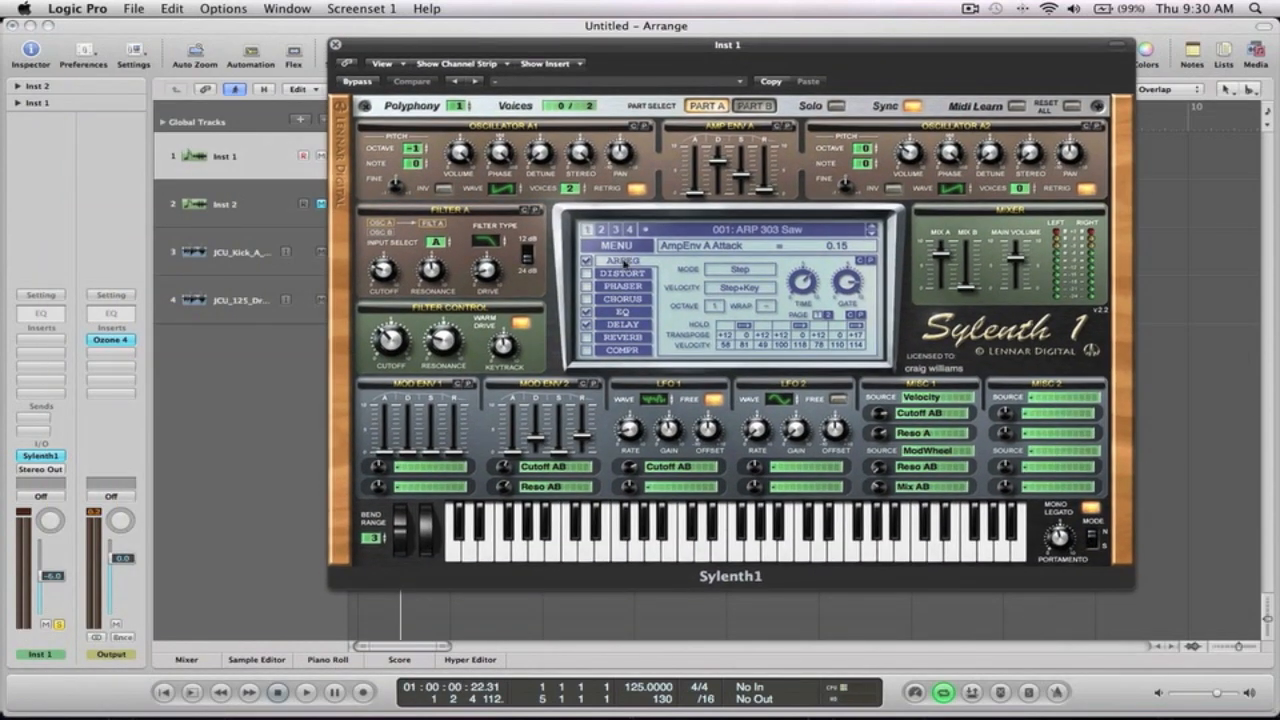
Initialize the Sylenth1 preset, set oscillator A1's waveform to Sine and audition it
click(617, 246)
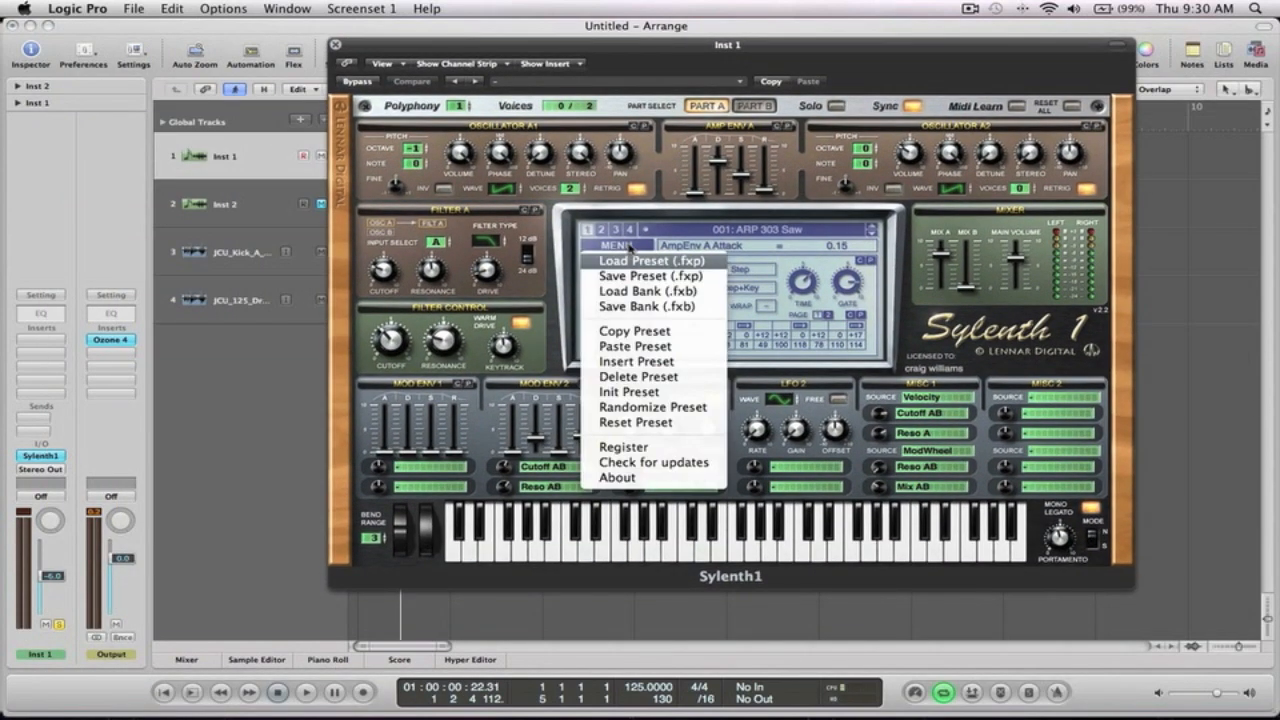
click(652, 395)
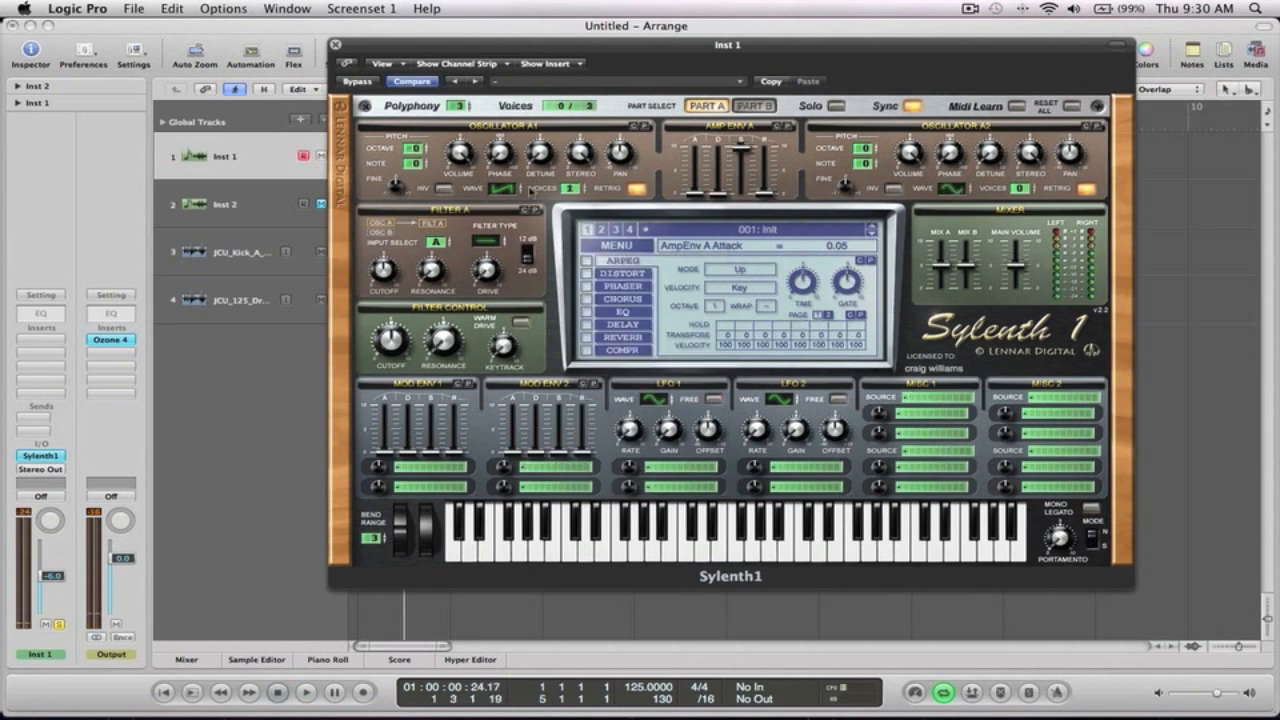
click(504, 189)
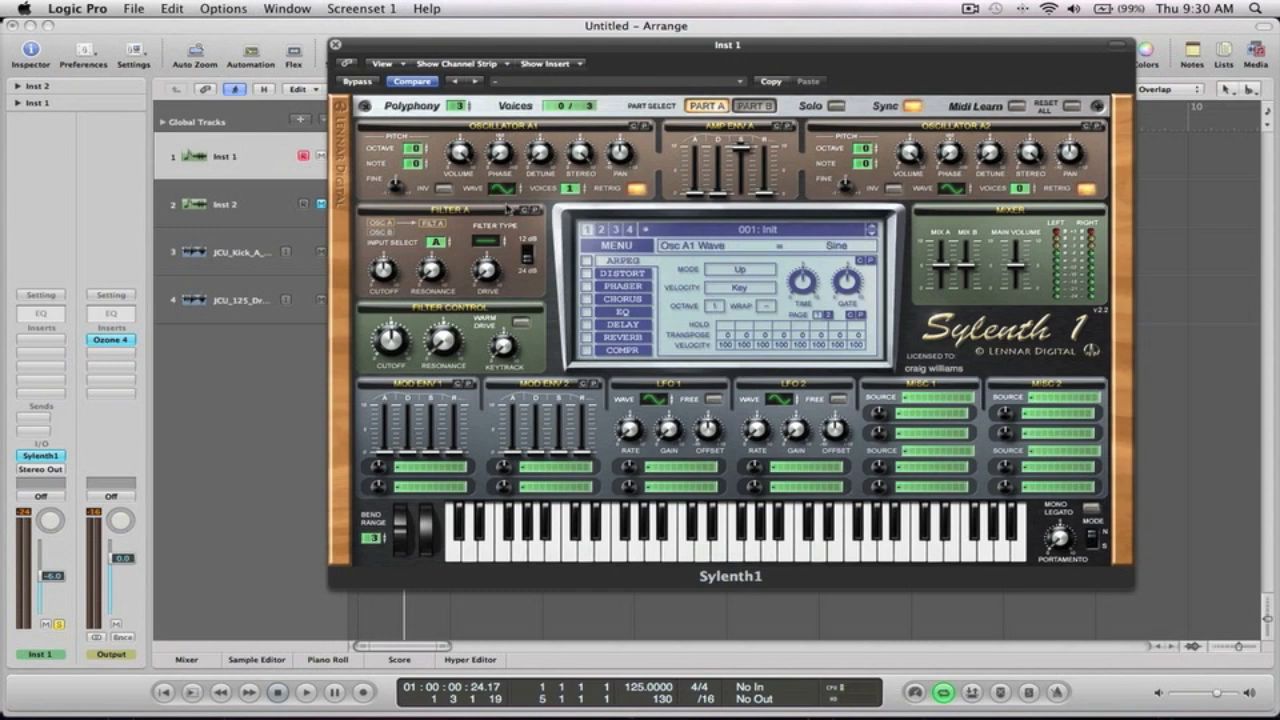
key(space)
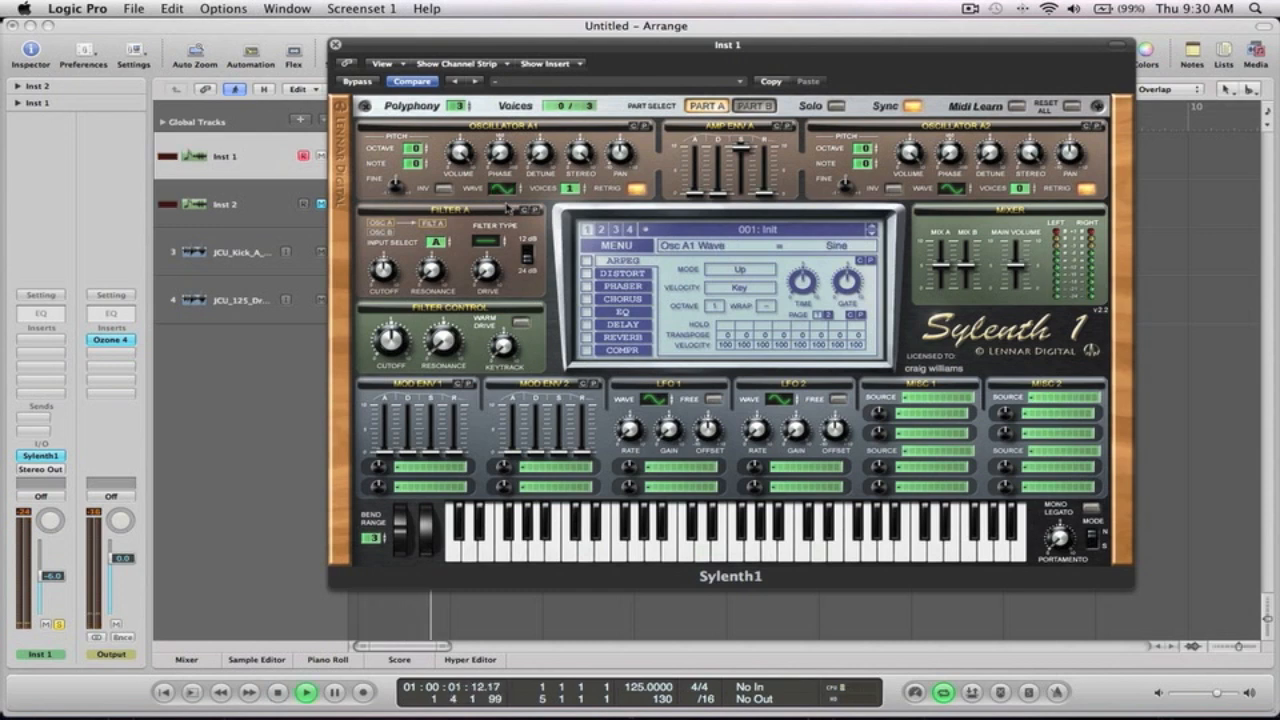
key(space)
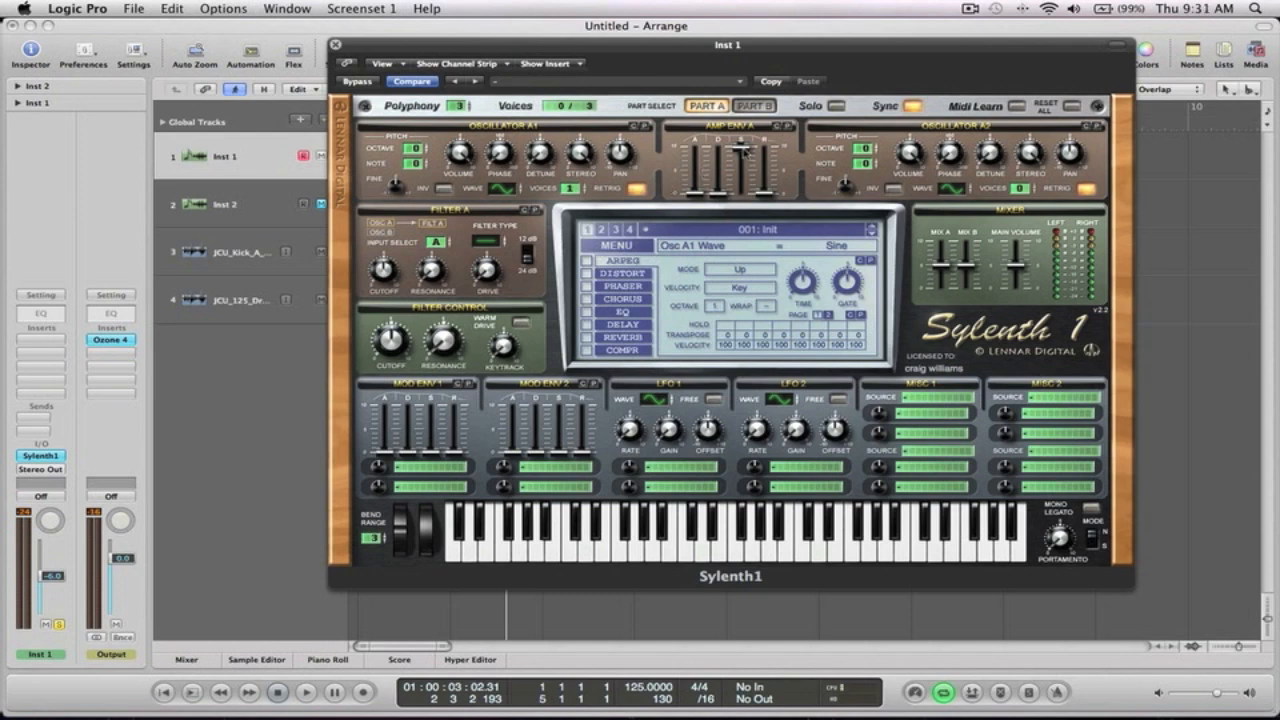
Shape amp envelope A during playback with decay about 3.97, sustain about 5.69 and release about 3.38
drag(742, 149, 742, 312)
key(space)
drag(718, 198, 718, 141)
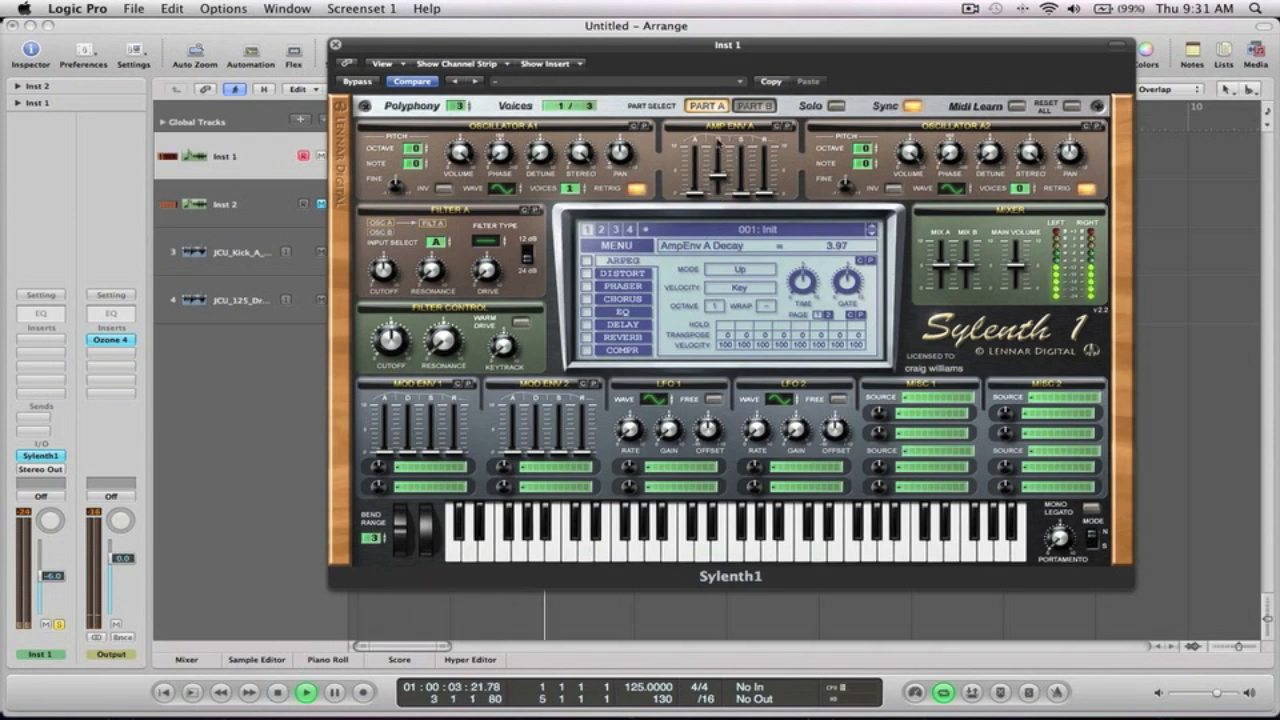
drag(742, 192, 745, 119)
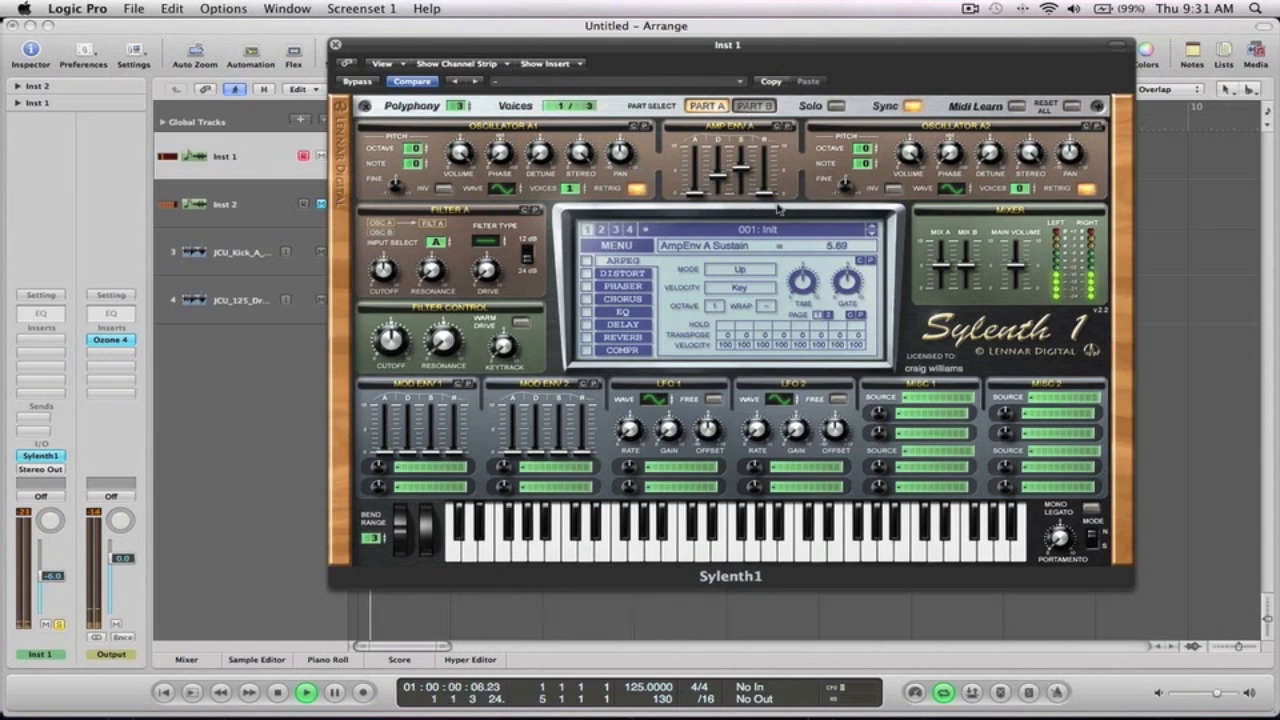
drag(765, 193, 766, 150)
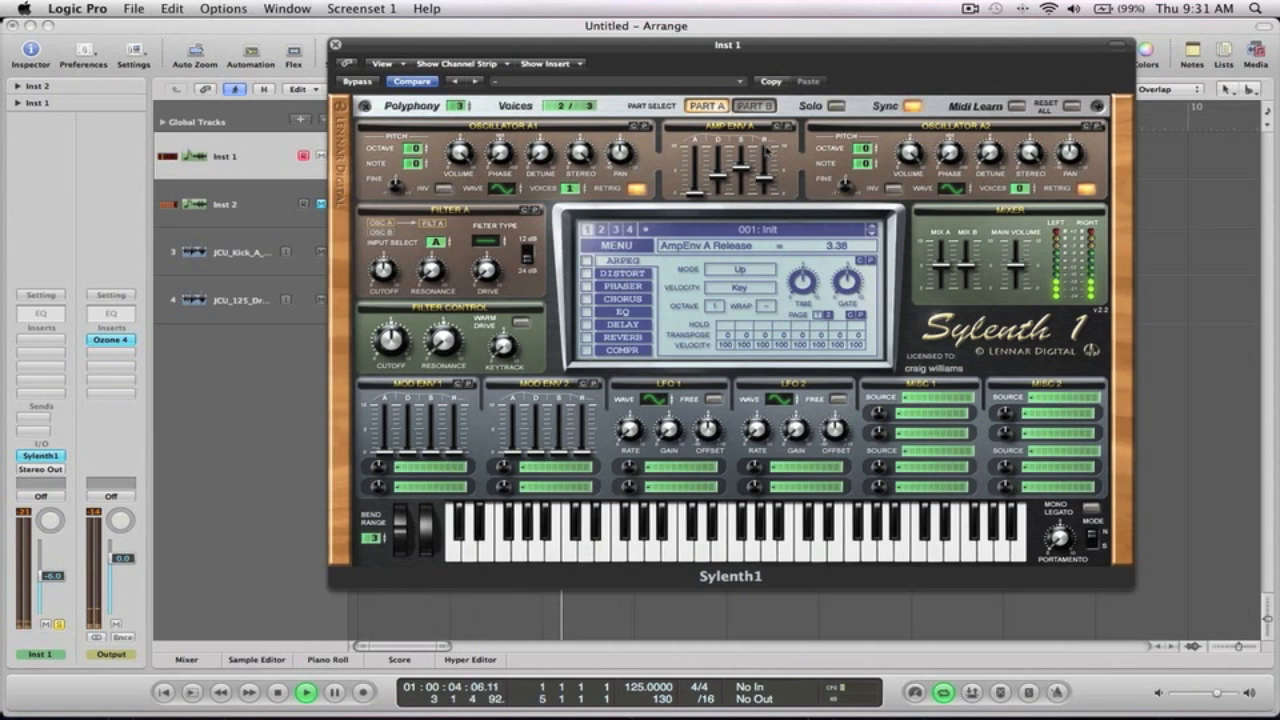
Set the polyphony to 1 and fine-tune amp envelope A's decay to about 4.08
drag(460, 106, 462, 121)
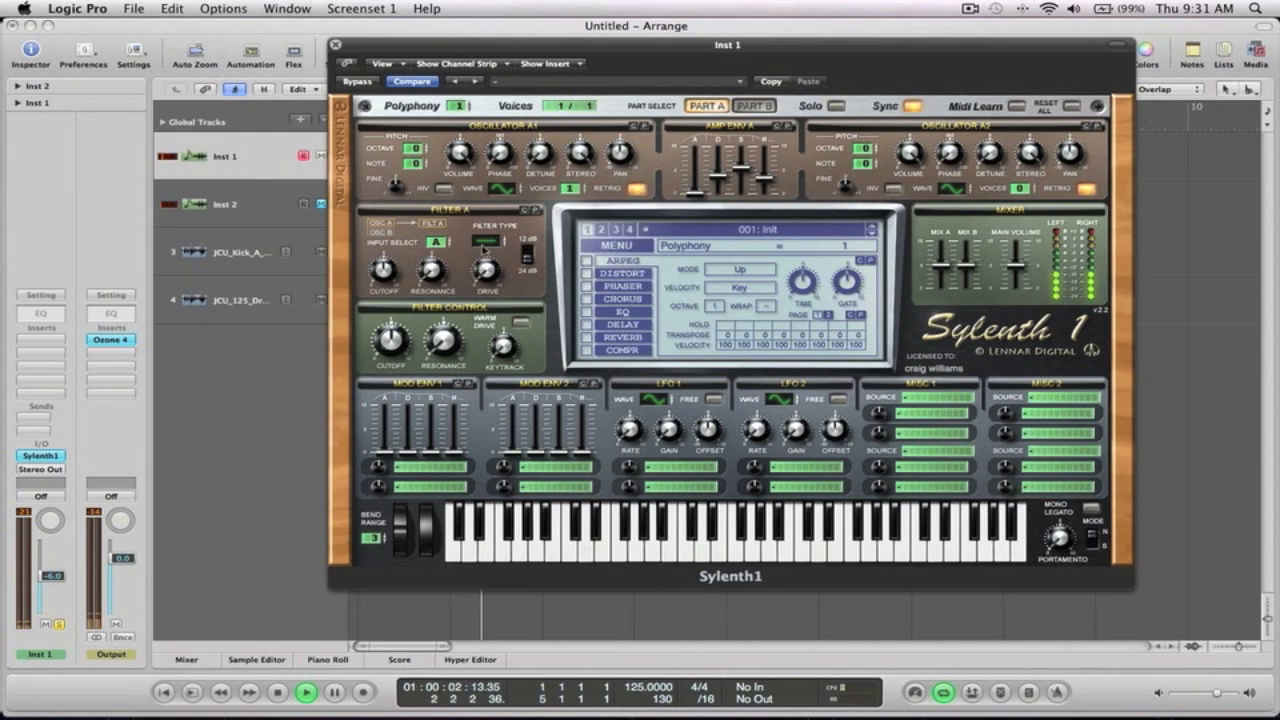
drag(742, 172, 718, 178)
key(space)
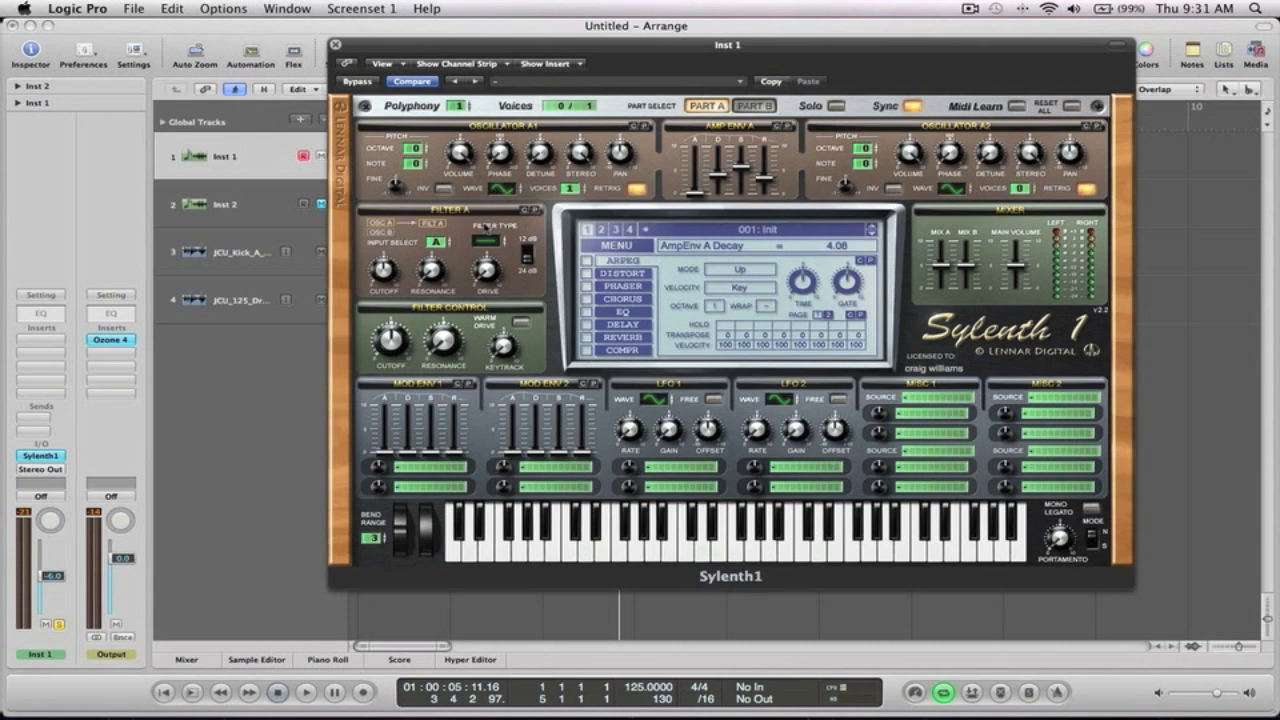
Set filter A's type to Lowpass, adjust its cutoff and resonance with drive at about 1.10, and audition the sound
drag(490, 241, 490, 223)
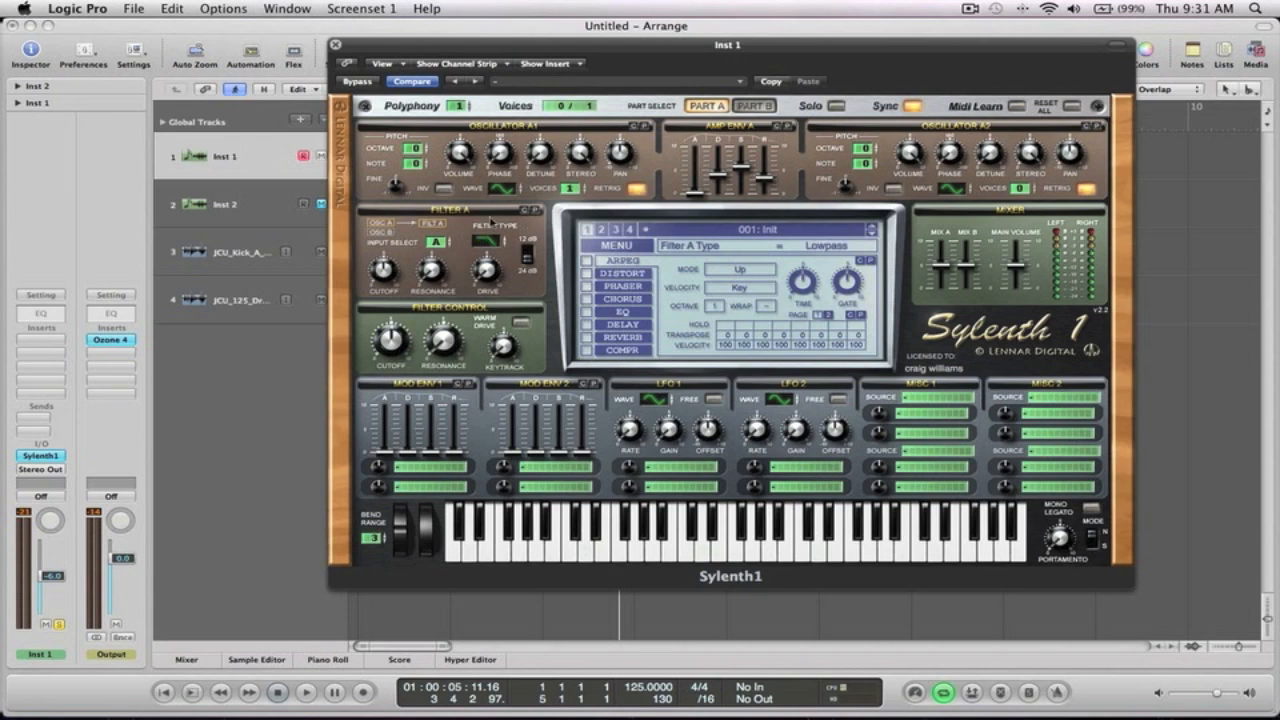
drag(383, 270, 386, 326)
drag(431, 274, 436, 242)
drag(492, 276, 490, 256)
key(space)
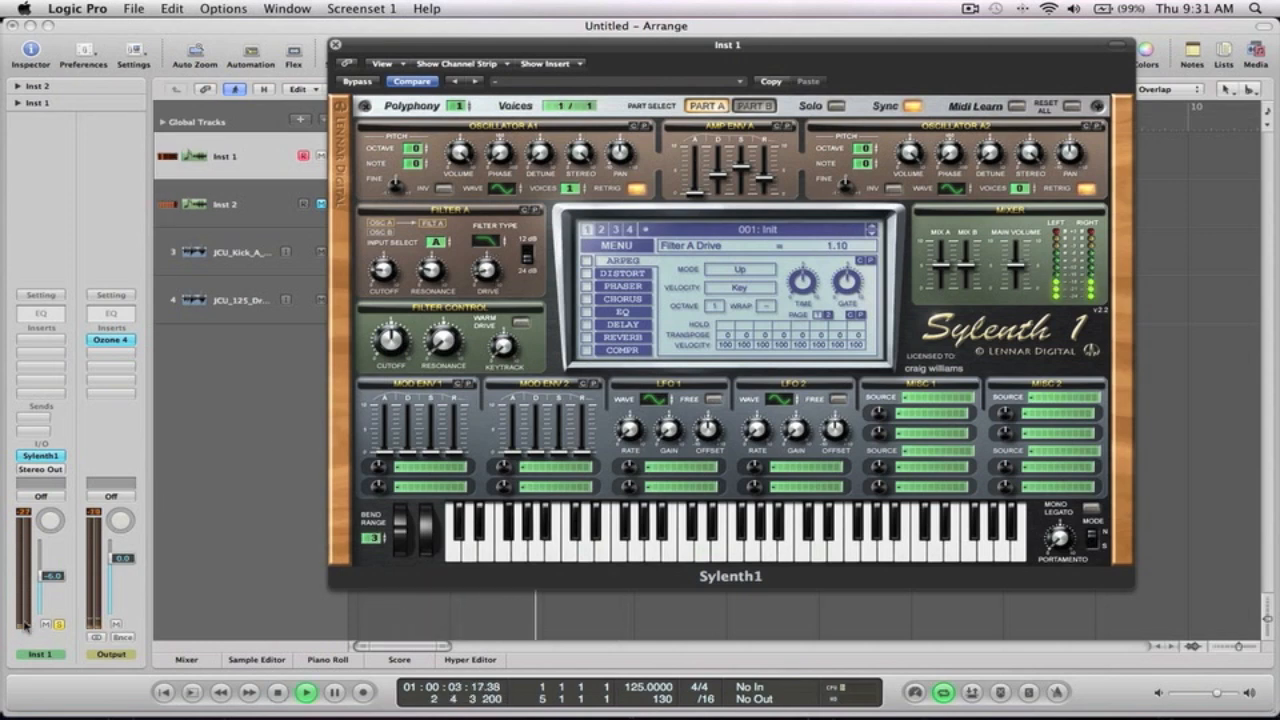
key(space)
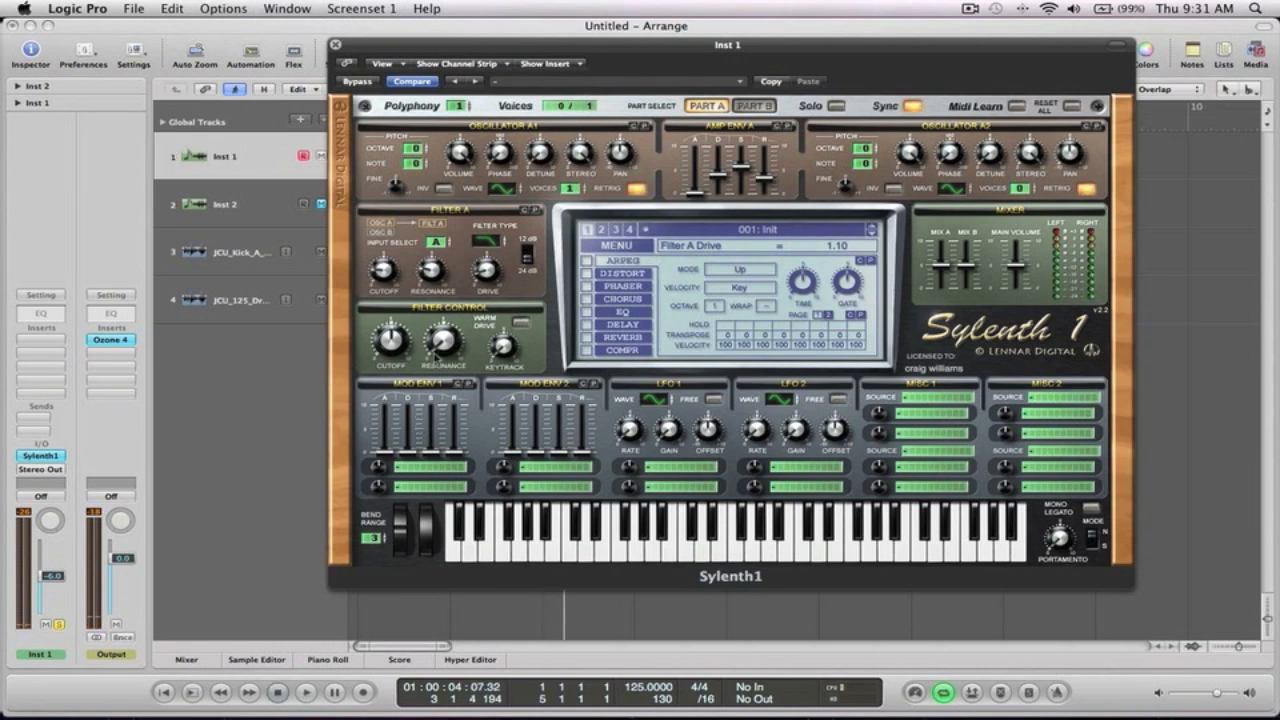
Adjust the Filter Control section with WarmDrive on and keytrack at about 1.52, and audition the sound
drag(388, 336, 442, 322)
click(520, 322)
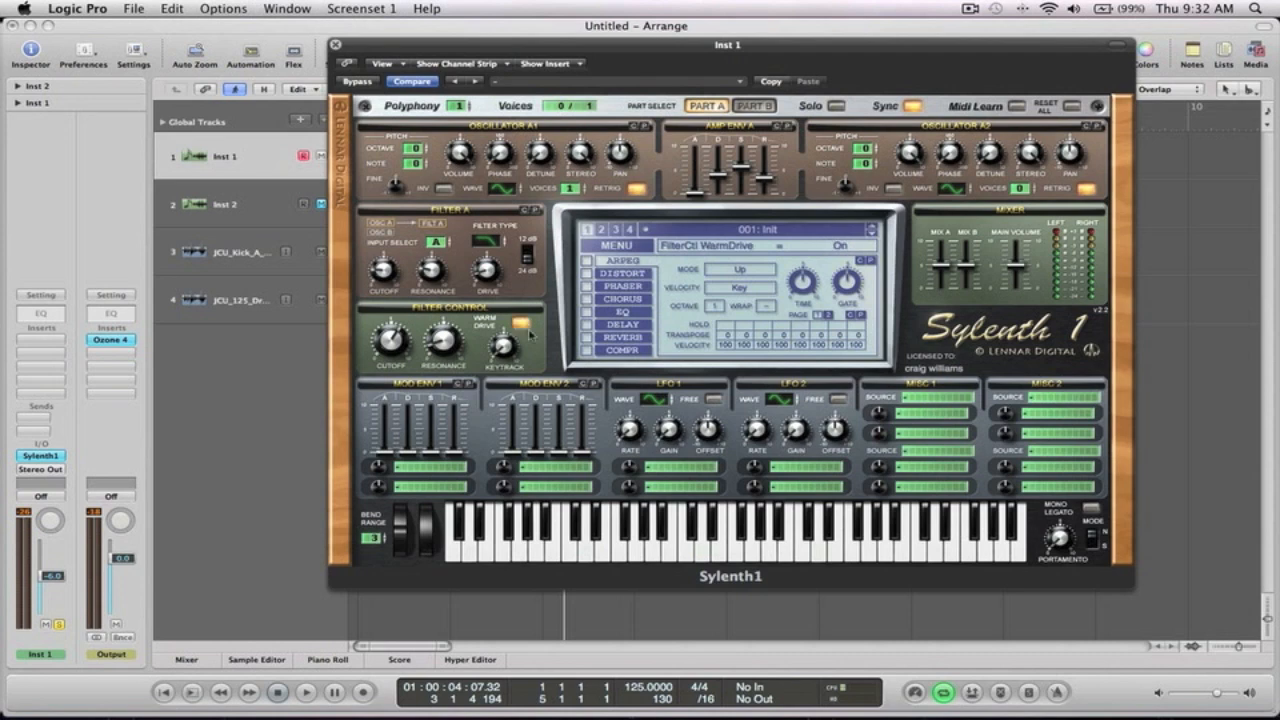
drag(515, 352, 506, 328)
key(space)
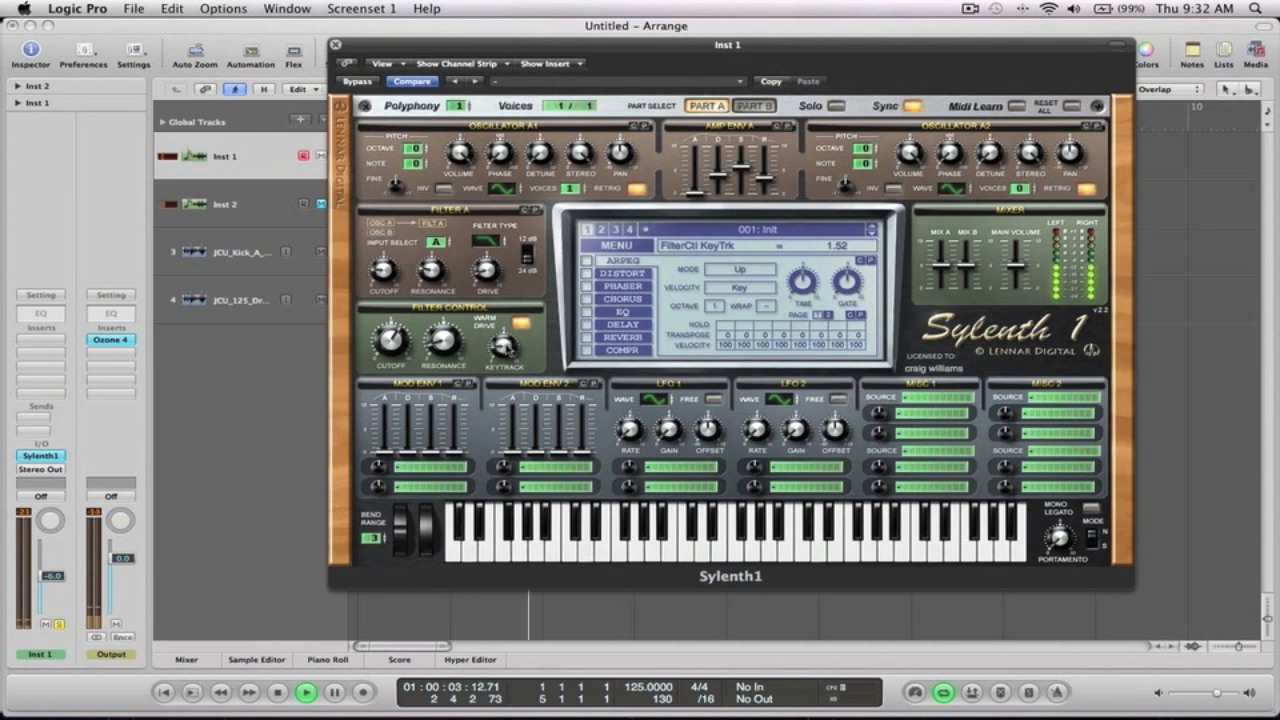
key(space)
Reset the Inst 1 channel volume to 0.0 dB while the loop plays
key(space)
alt+click(58, 577)
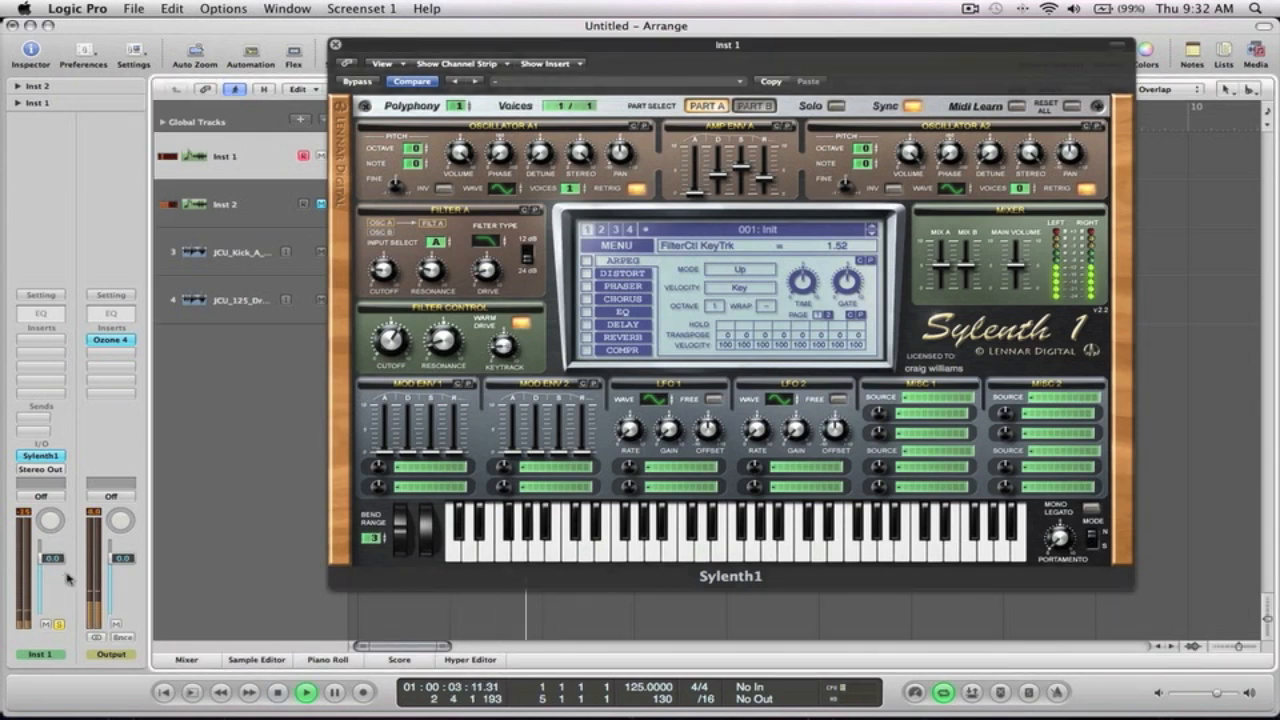
key(space)
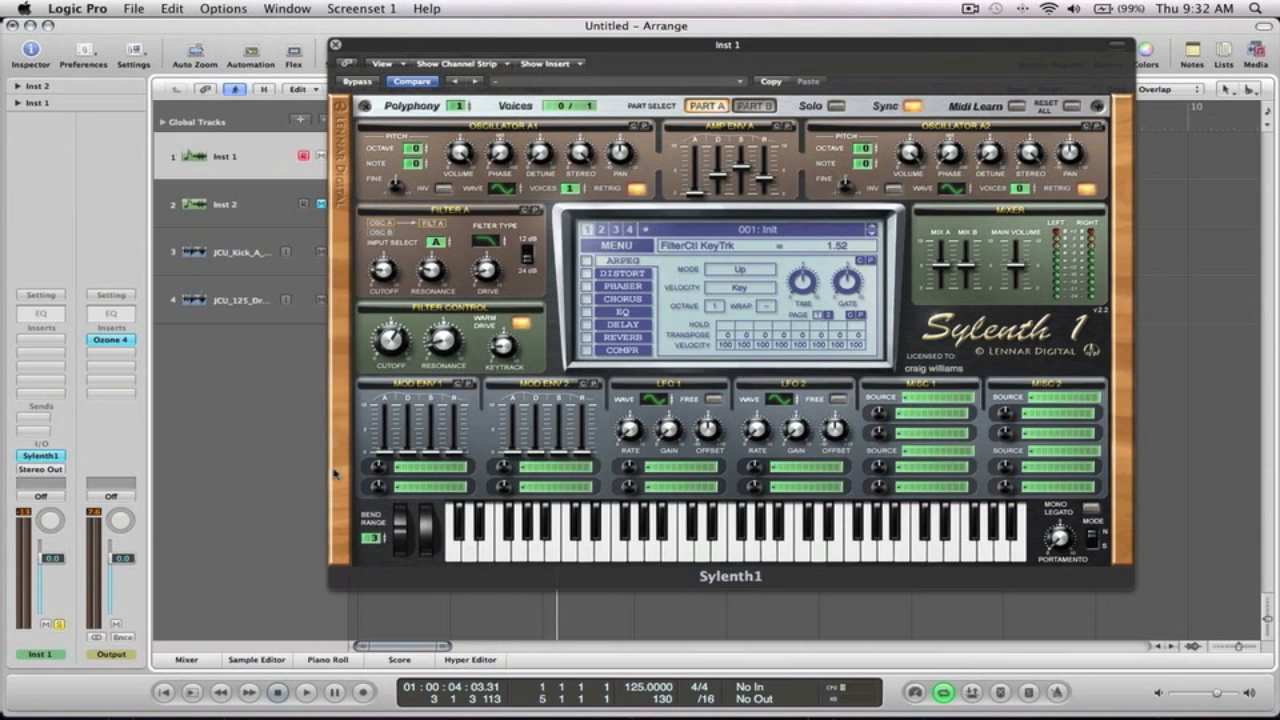
Route modulation envelope 1 to Pitch A, adjust its amount, set its decay to about 1.32 and audition the sound
click(406, 467)
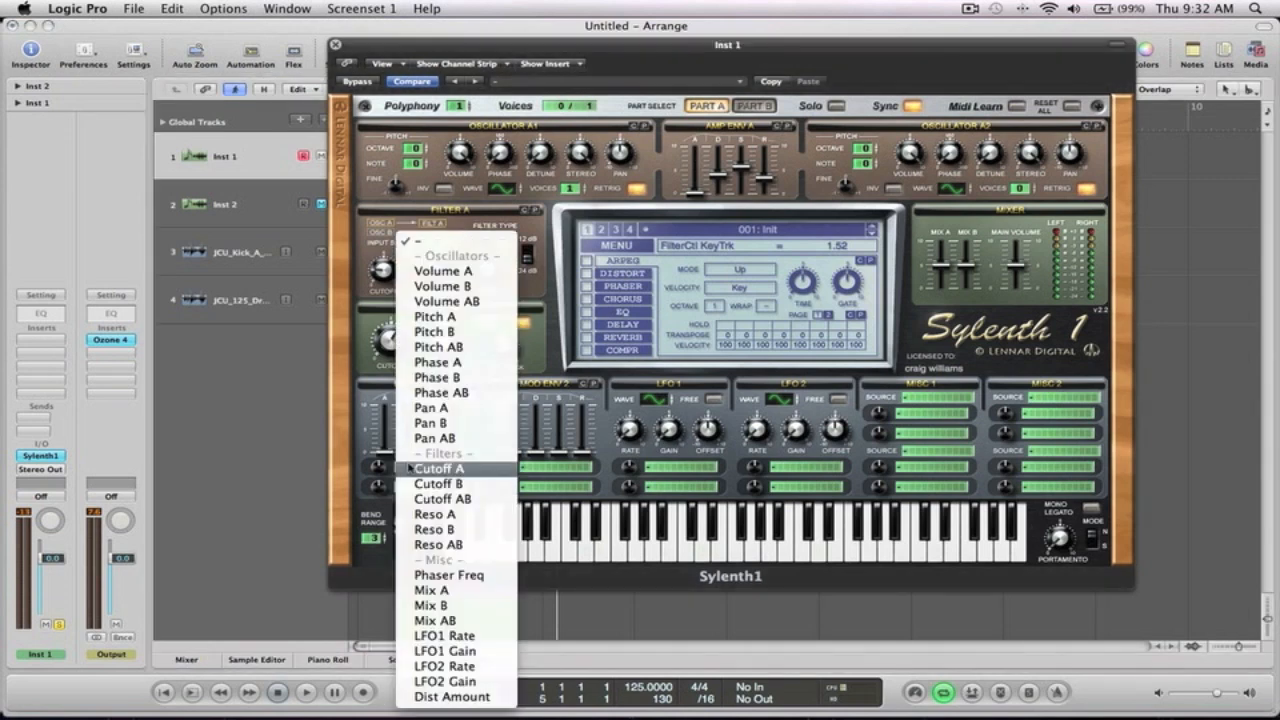
click(460, 317)
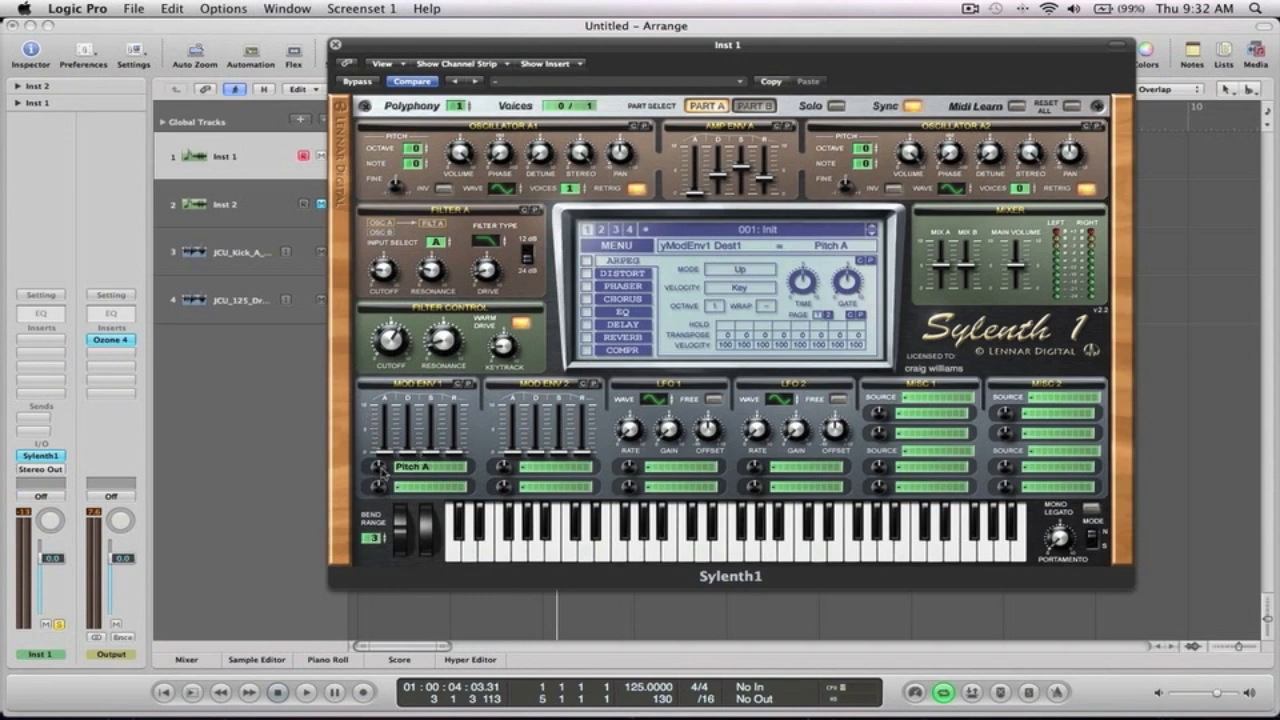
drag(381, 470, 421, 456)
drag(407, 454, 408, 447)
key(space)
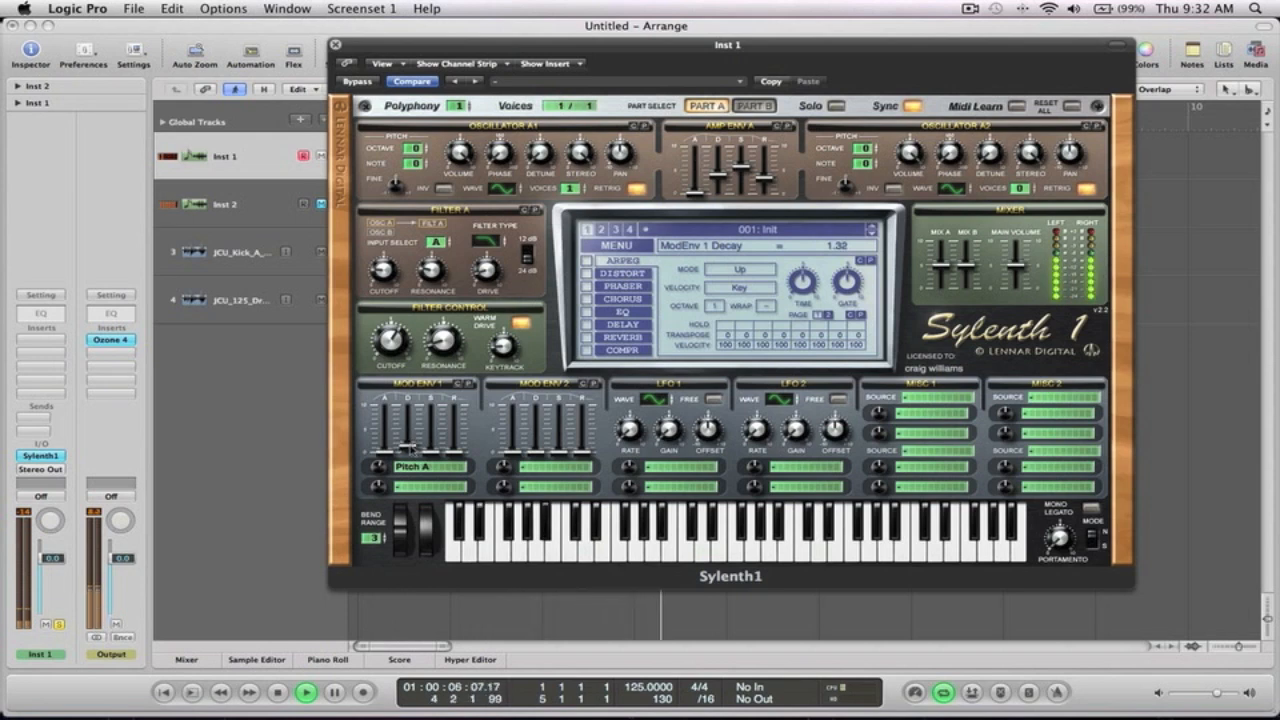
key(space)
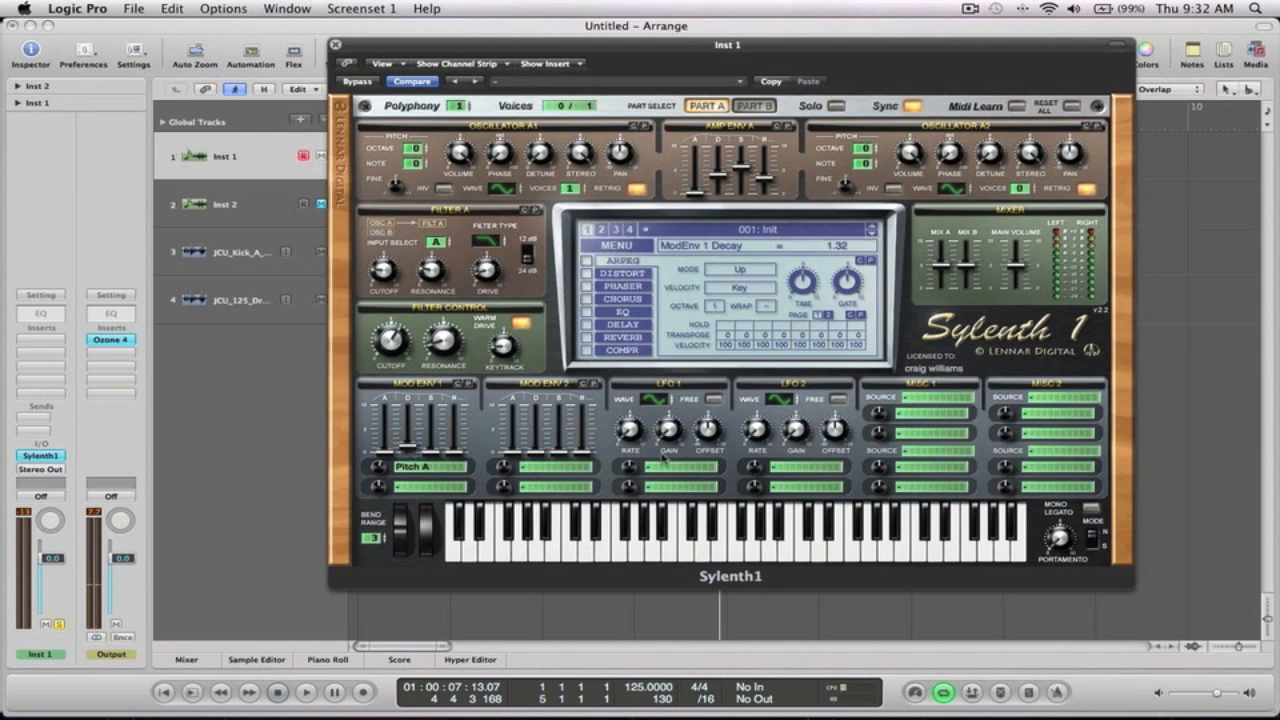
Route modulation envelope 2 to Cutoff A and adjust its amount, with decay 5.00 and raised sustain and release
click(547, 467)
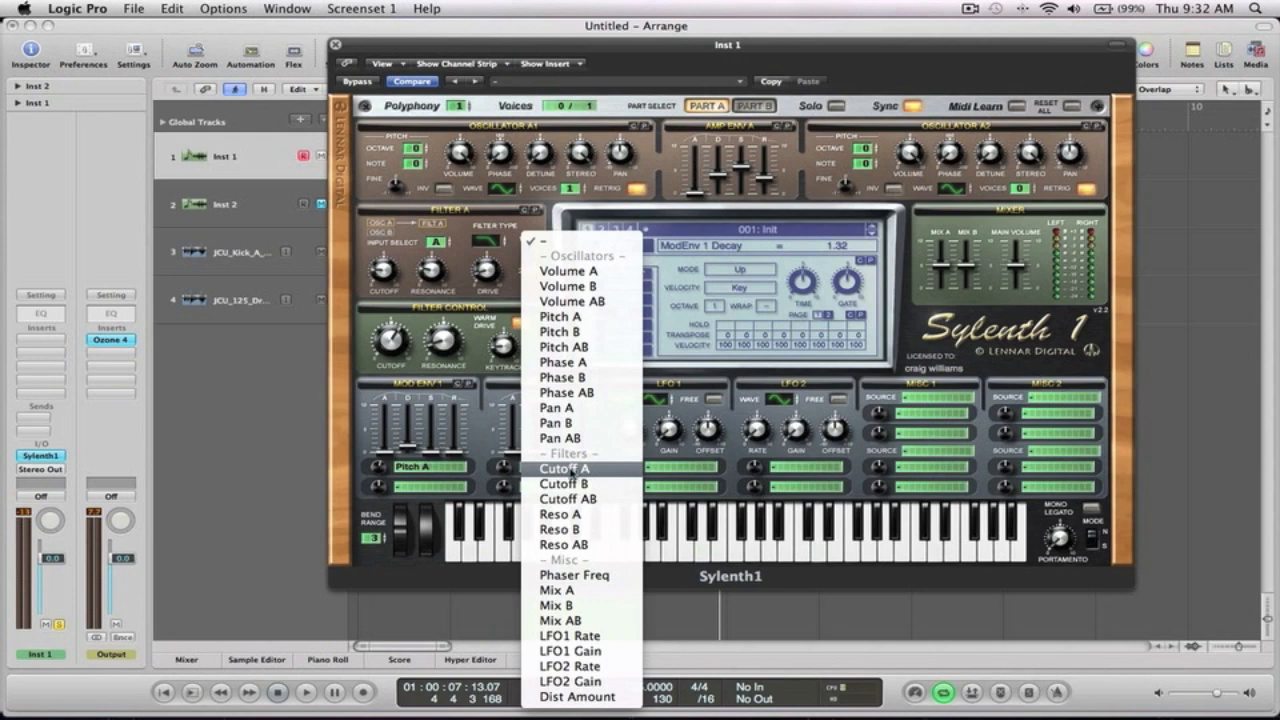
click(572, 469)
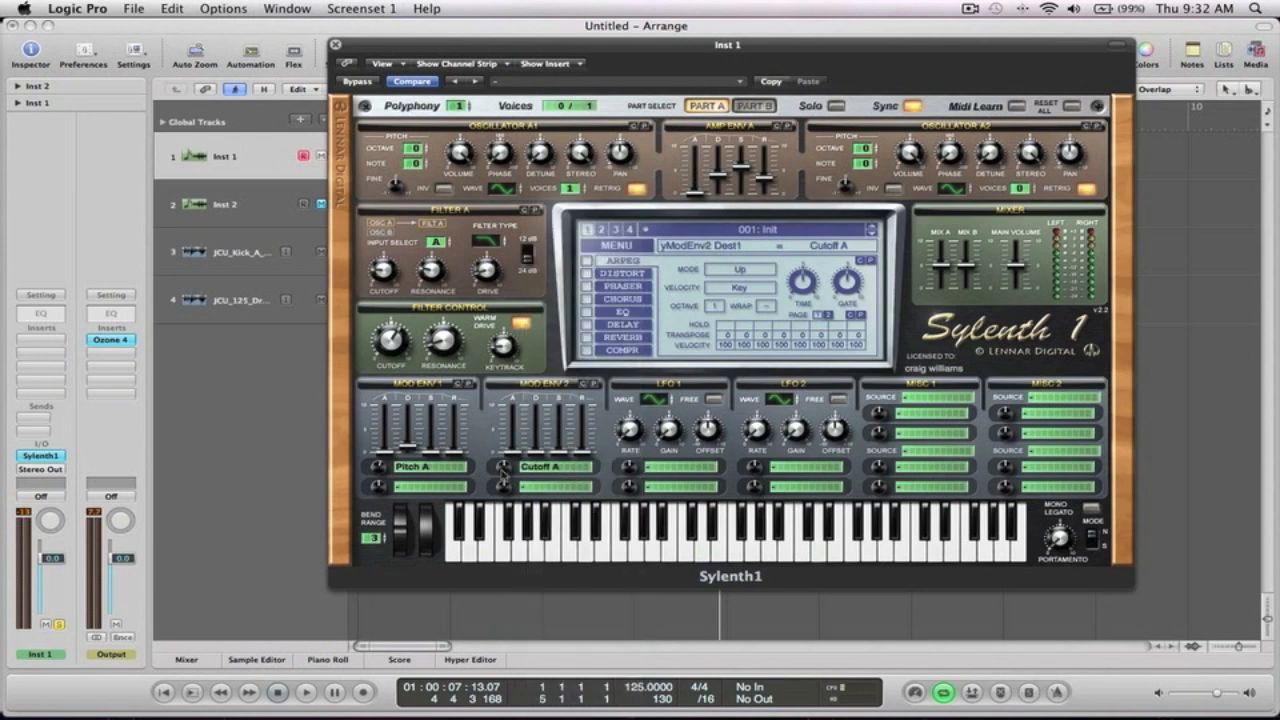
drag(505, 466, 507, 443)
key(space)
drag(537, 447, 540, 425)
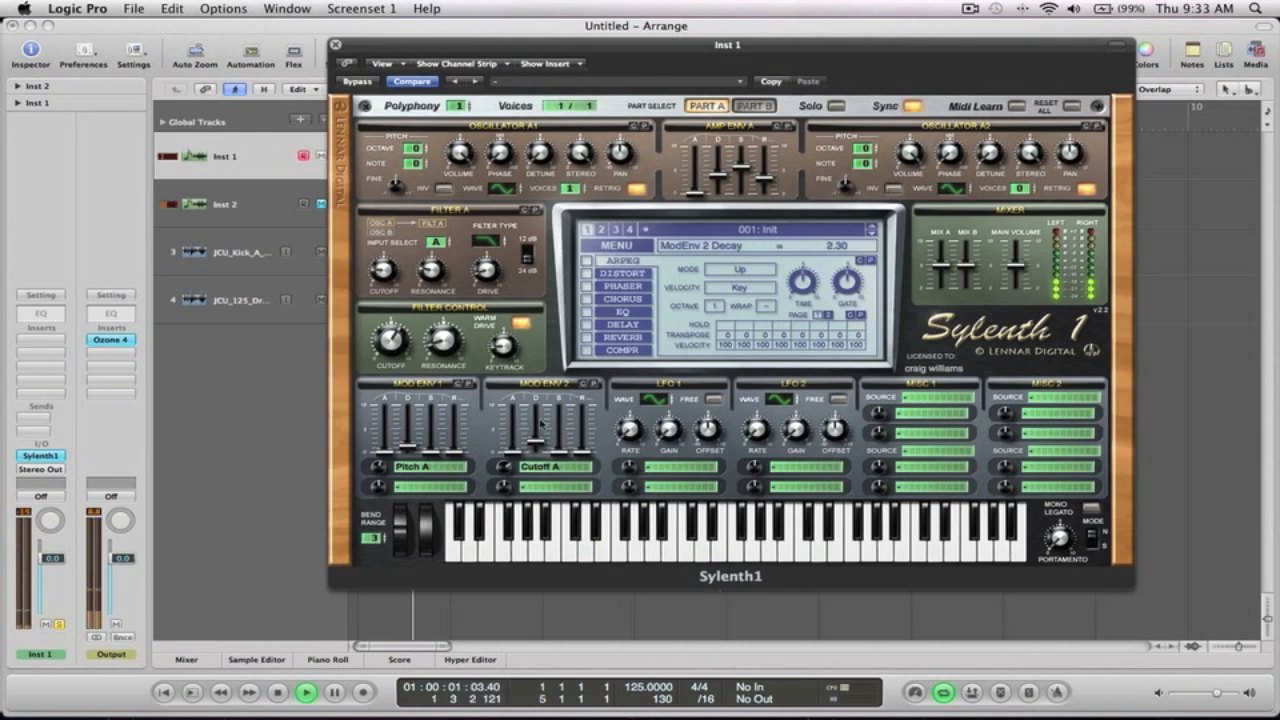
drag(537, 441, 538, 425)
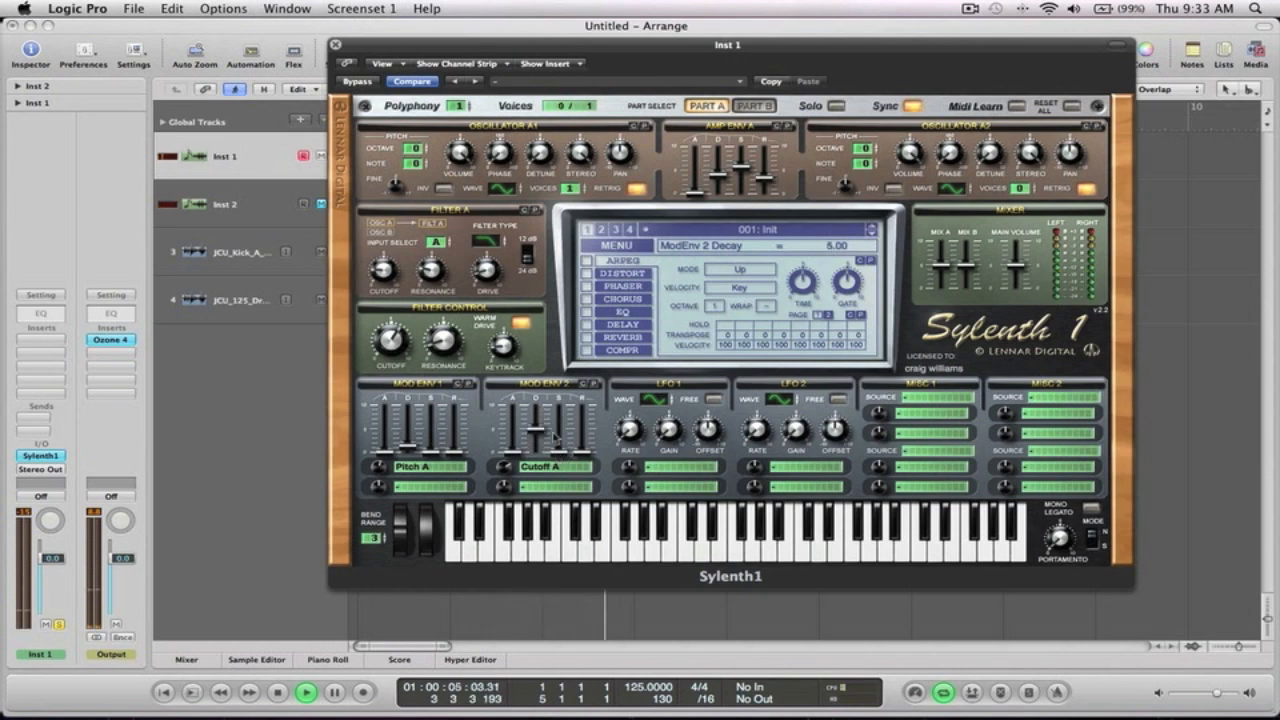
drag(558, 442, 581, 429)
Fine-tune filter A's cutoff and the Filter Control cutoff to about 478.79 Hz, with amp envelope A's attack at 0.00
drag(387, 267, 387, 273)
mouse_move(393, 342)
mouse_down()
mouse_move(396, 318)
mouse_move(398, 400)
mouse_move(402, 351)
mouse_up()
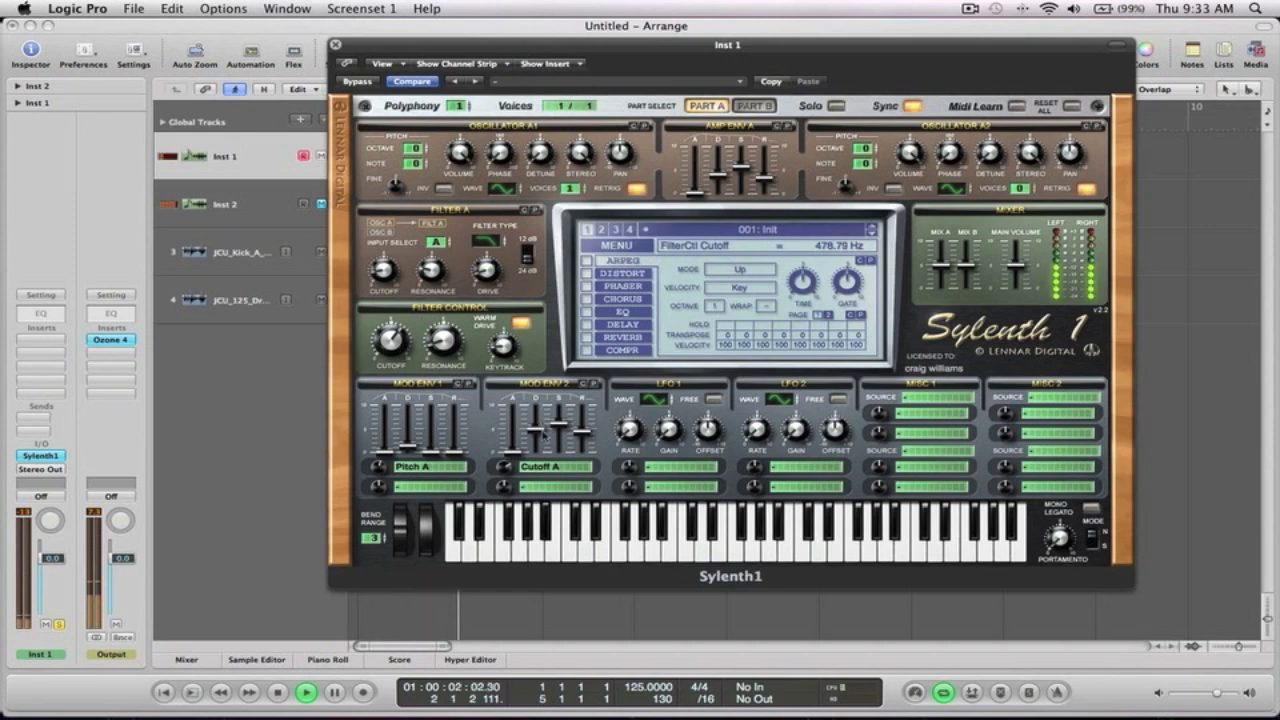
click(693, 193)
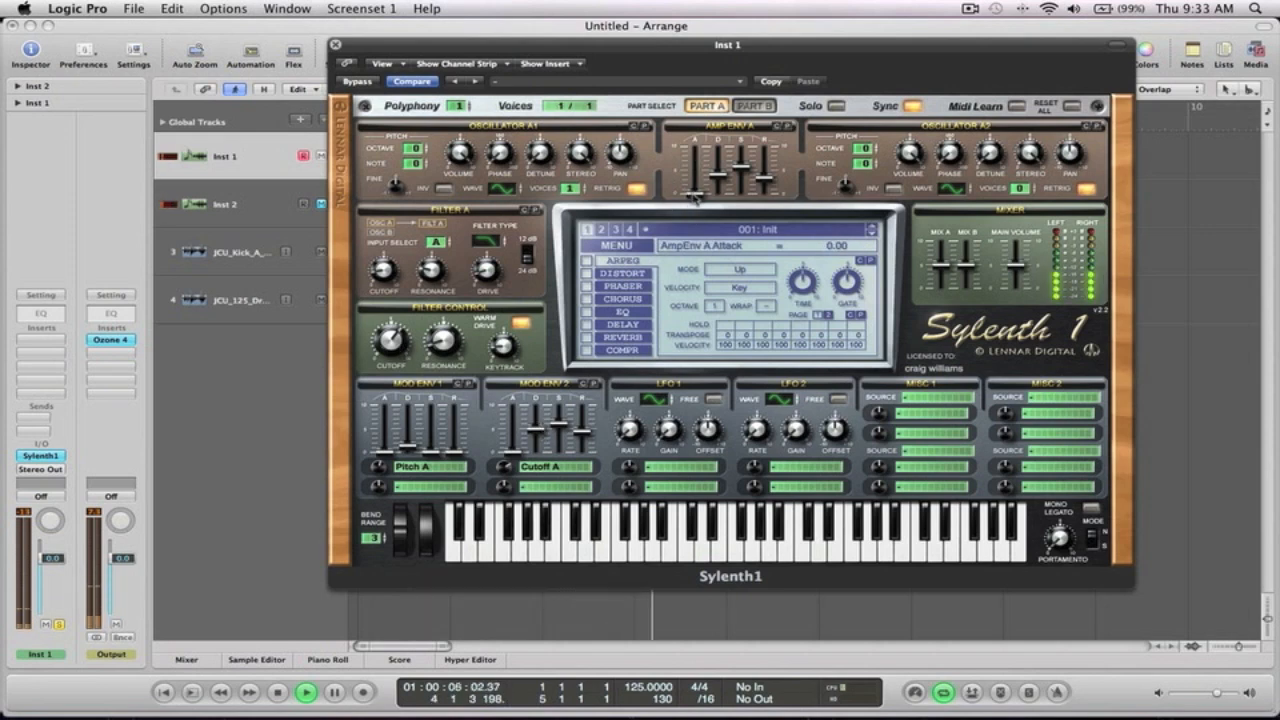
Fine-tune amp envelope A's attack to 0.06 while the loop plays and stop playback
drag(694, 196, 694, 194)
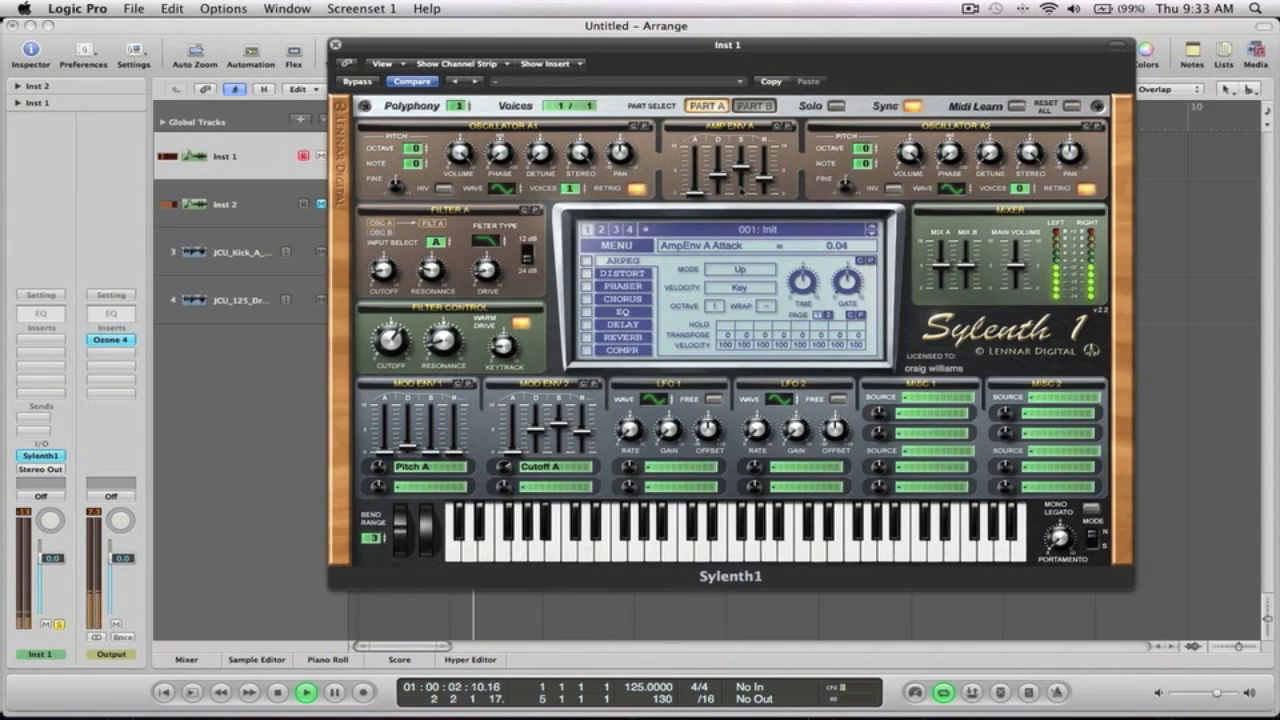
drag(697, 196, 698, 202)
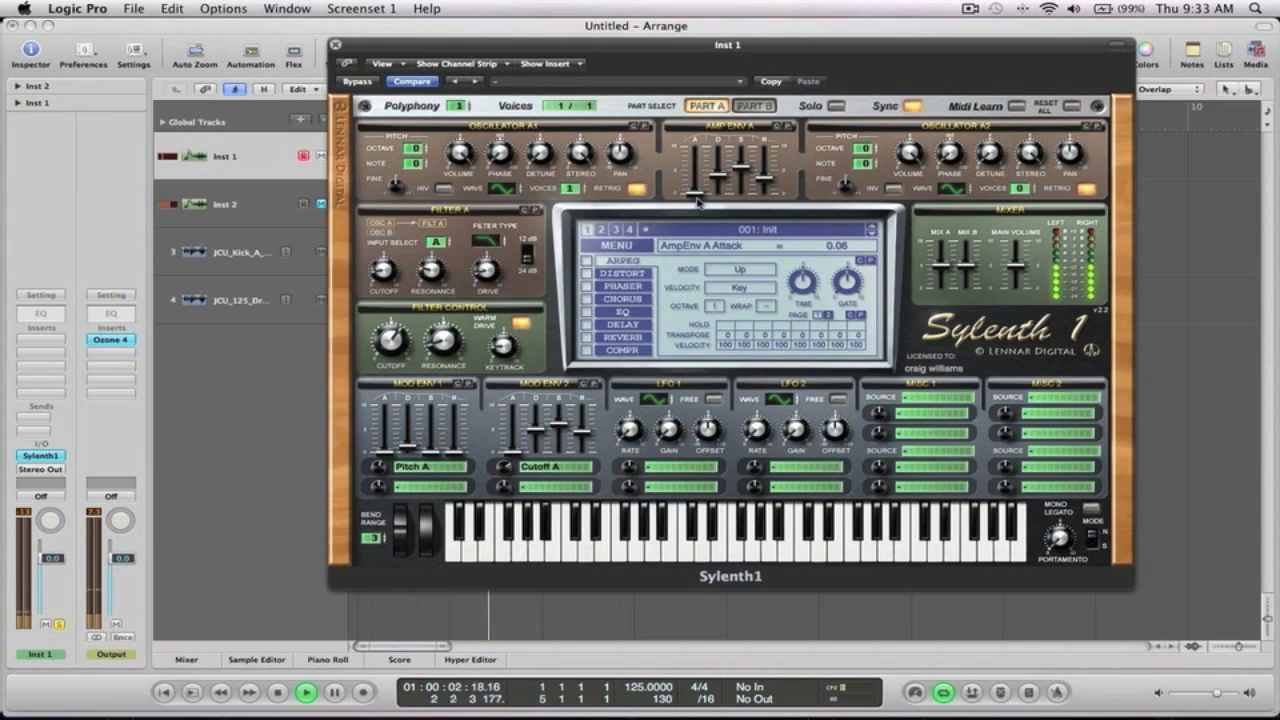
key(space)
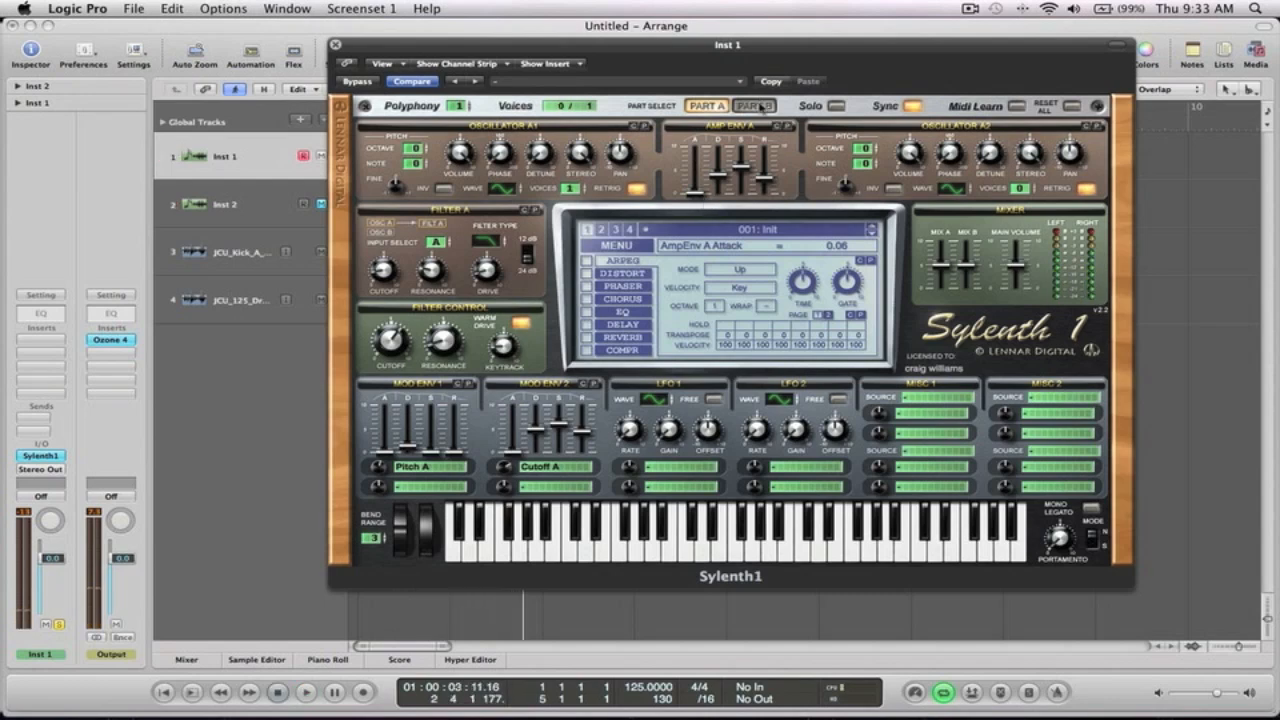
In Part B, give oscillator B1 one voice at octave -1 and volume 10.00, with amp envelope B's decay raised and sustain at 1.90
click(754, 106)
click(569, 188)
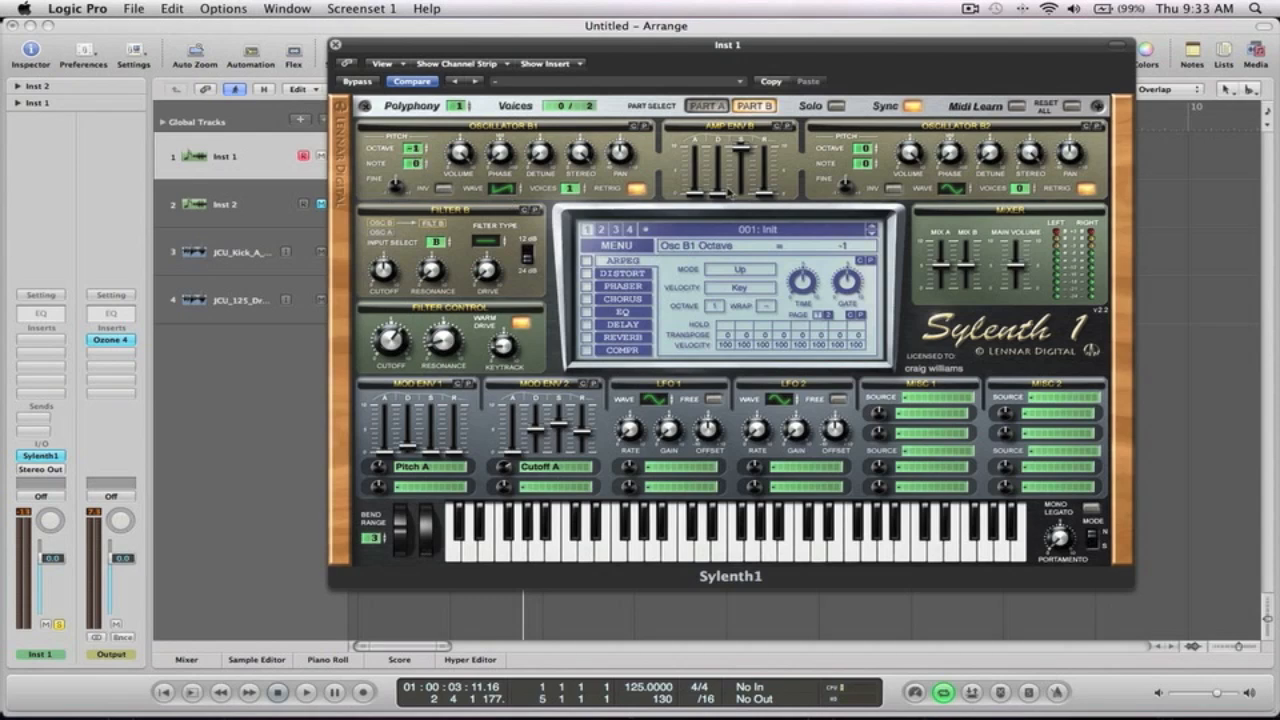
drag(720, 192, 746, 258)
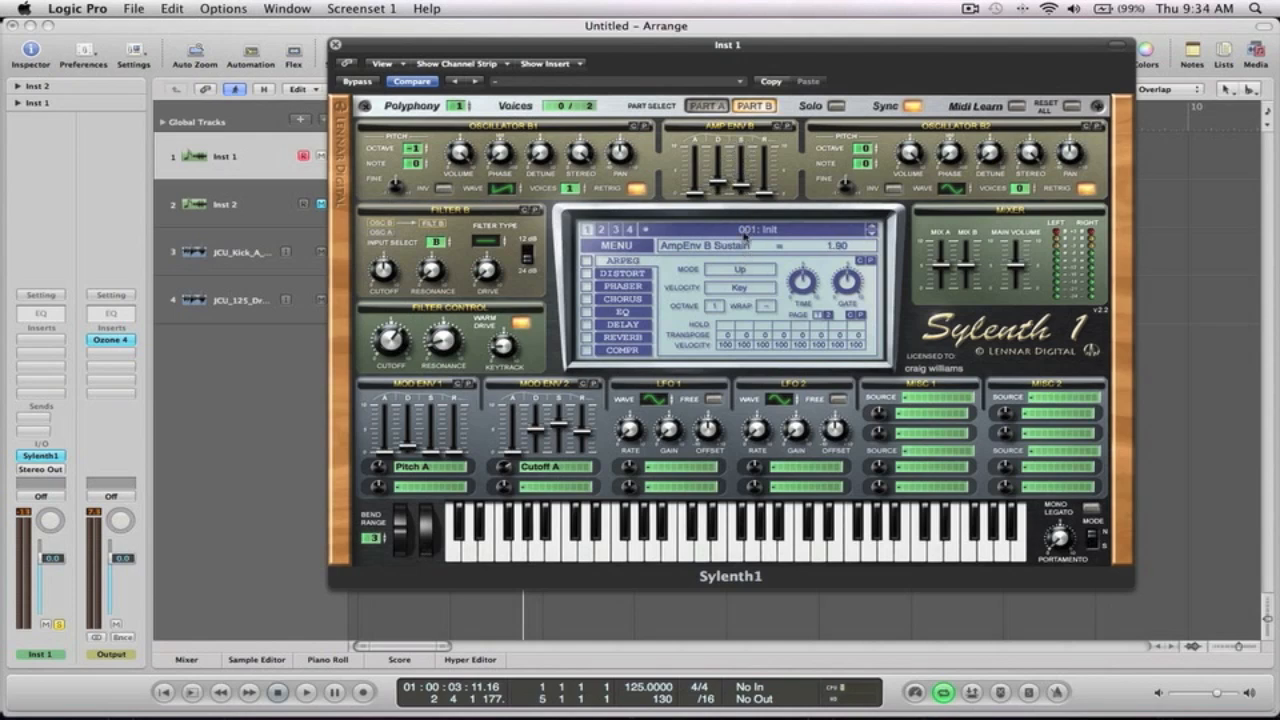
key(space)
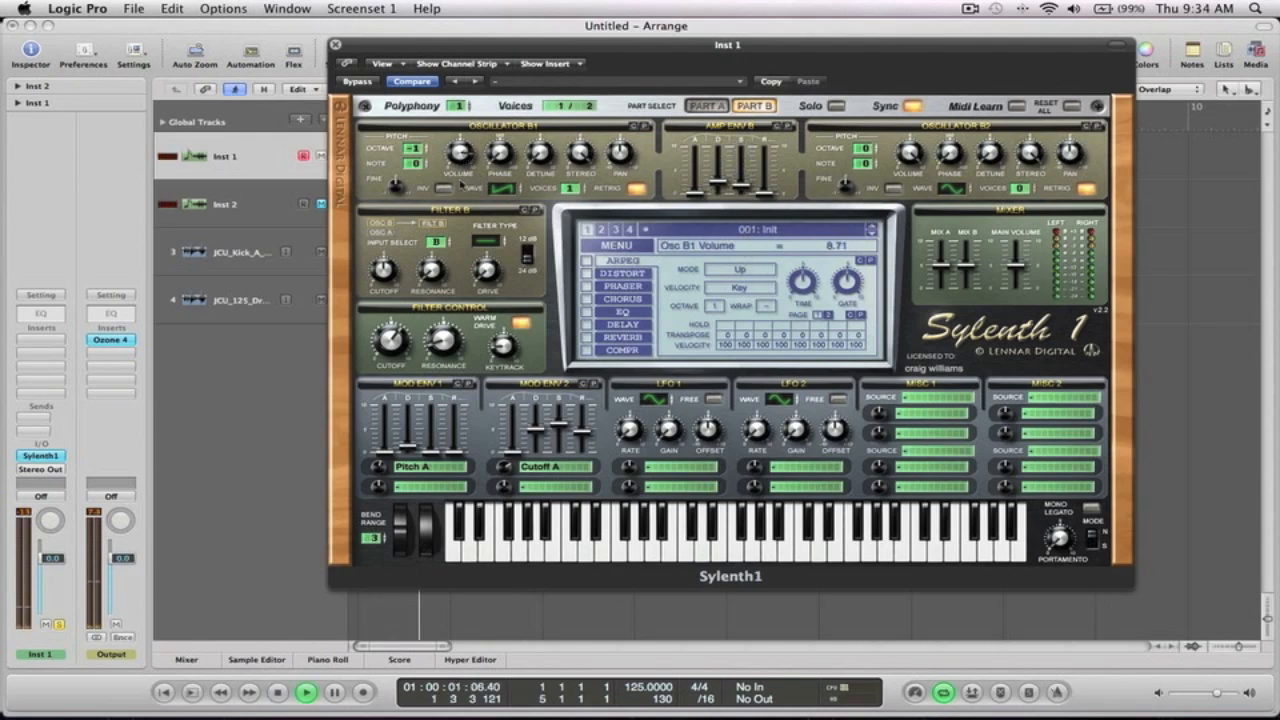
drag(462, 235, 460, 154)
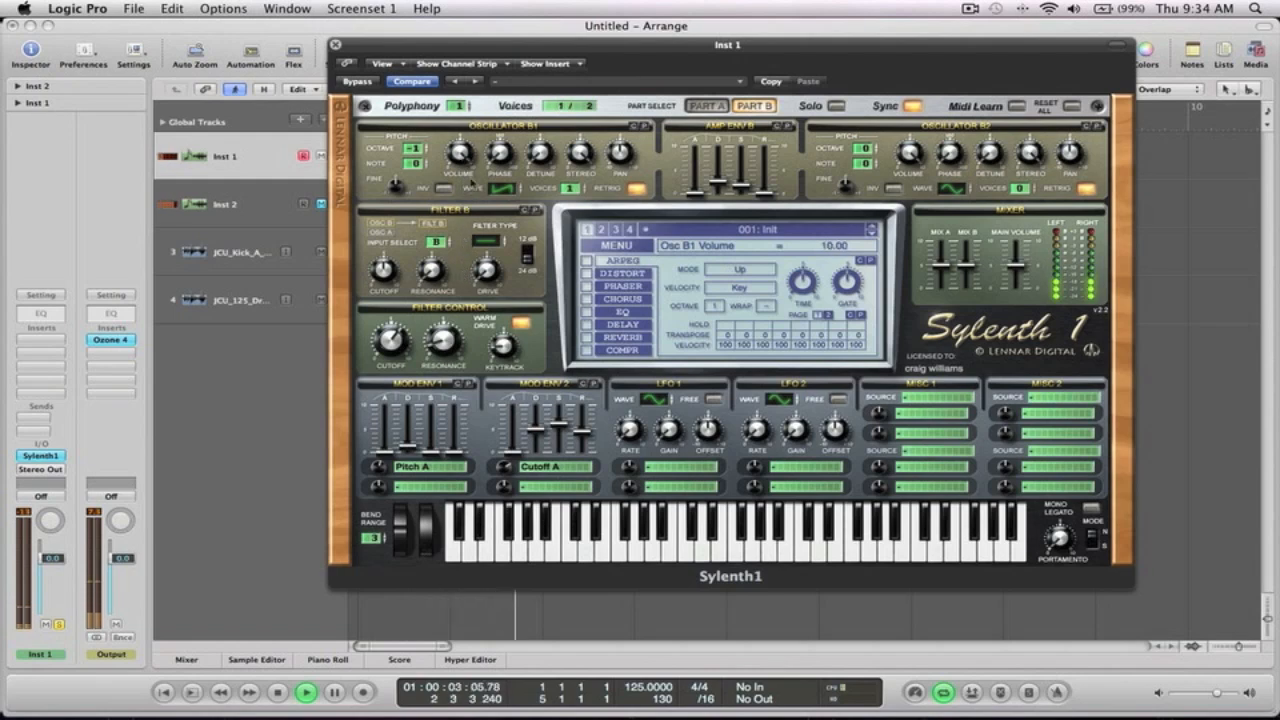
key(space)
Set filter B to Lowpass with a 1.00 Hz cutoff and route modulation envelope 2 to Cutoff B with amount 4.00
click(492, 234)
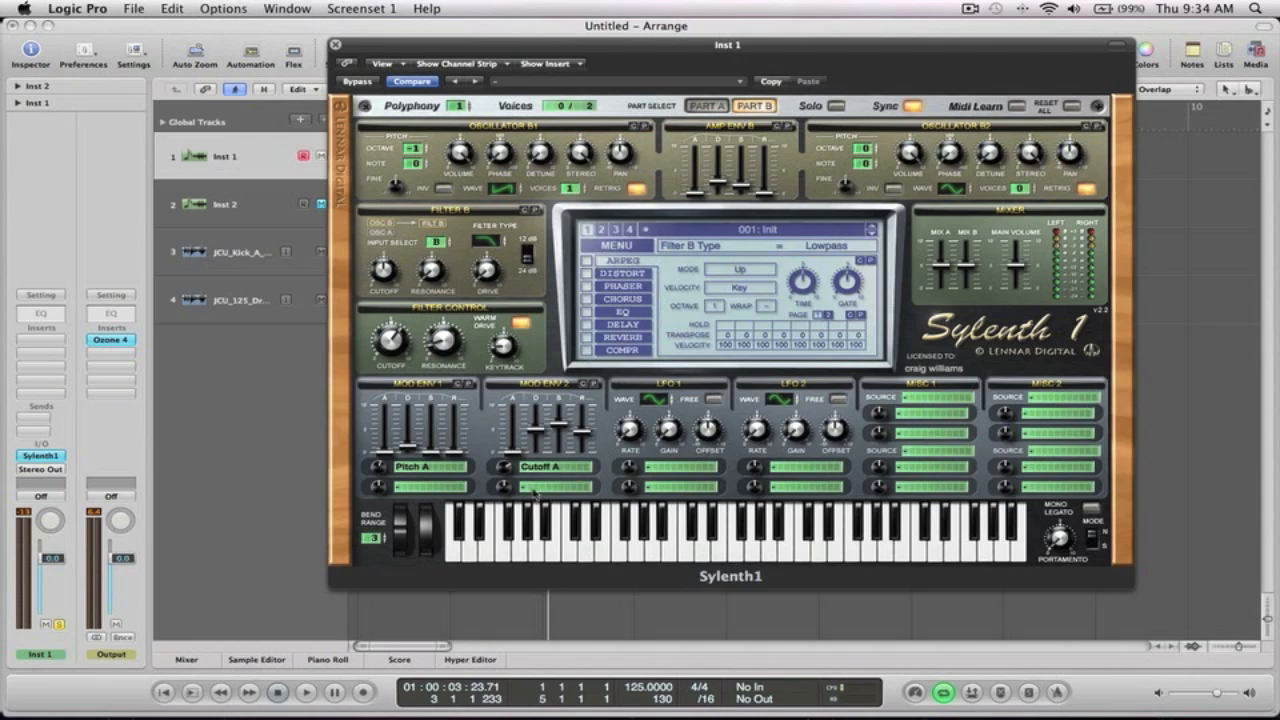
click(534, 493)
click(533, 487)
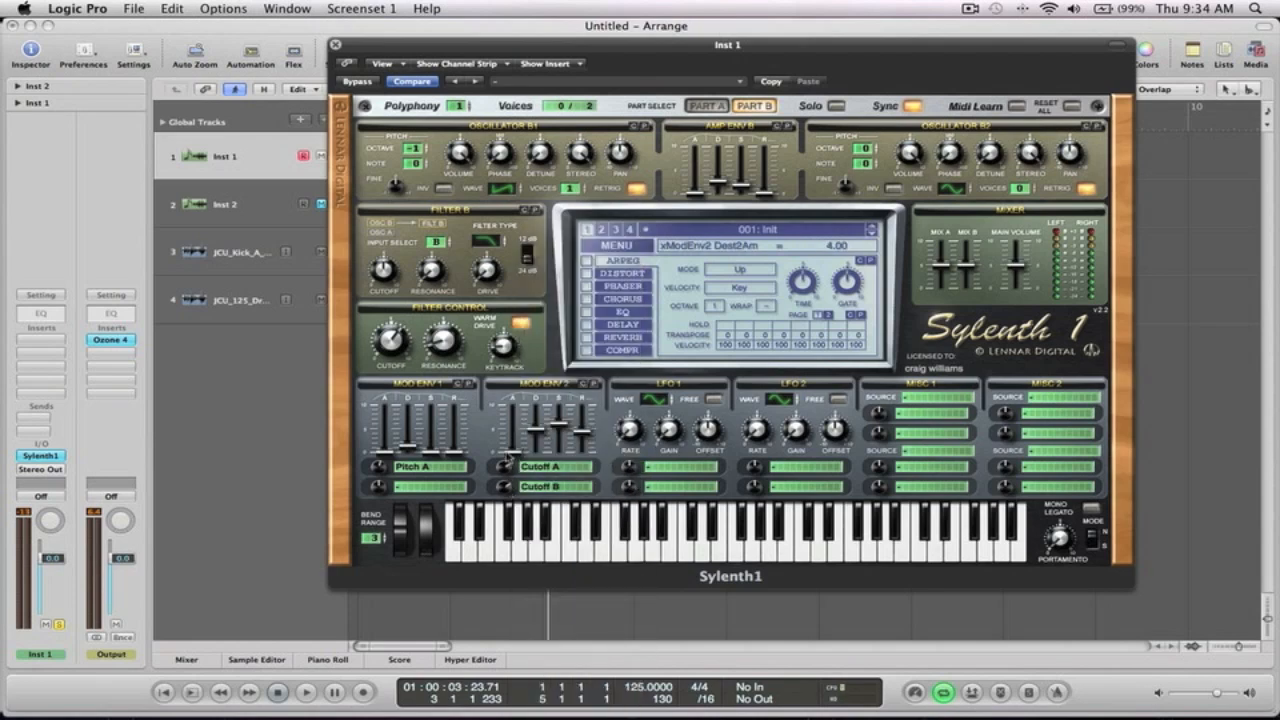
key(space)
drag(380, 273, 386, 370)
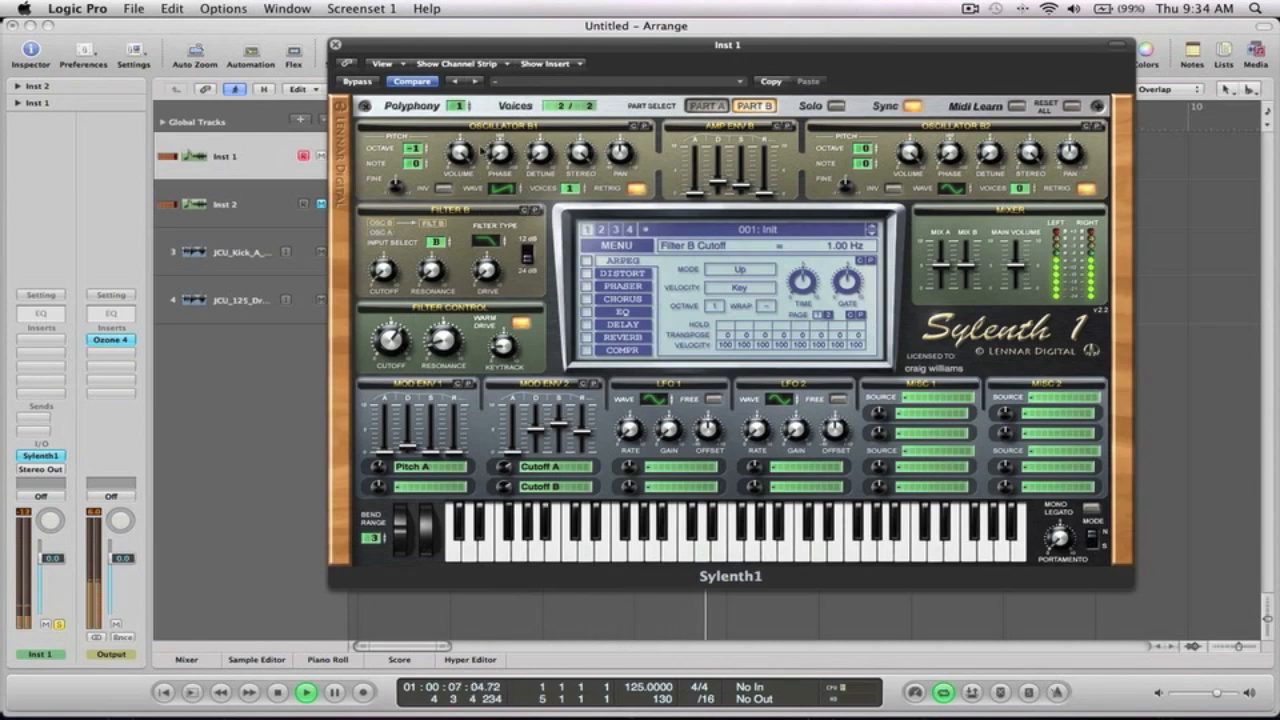
Lower oscillator B1's volume to about 1.76 and fine-tune the Filter Control cutoff to 478.79 Hz
click(459, 155)
drag(463, 227, 464, 290)
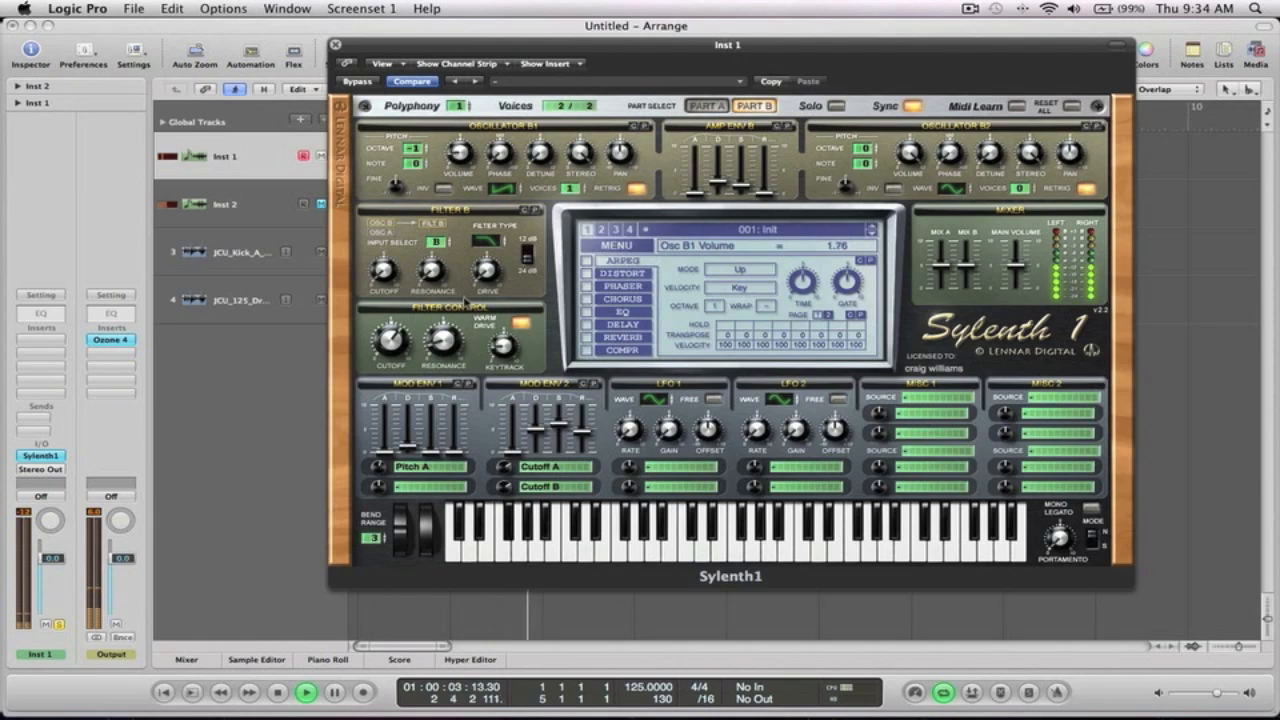
mouse_move(393, 342)
mouse_down()
mouse_move(397, 282)
mouse_move(397, 338)
mouse_up()
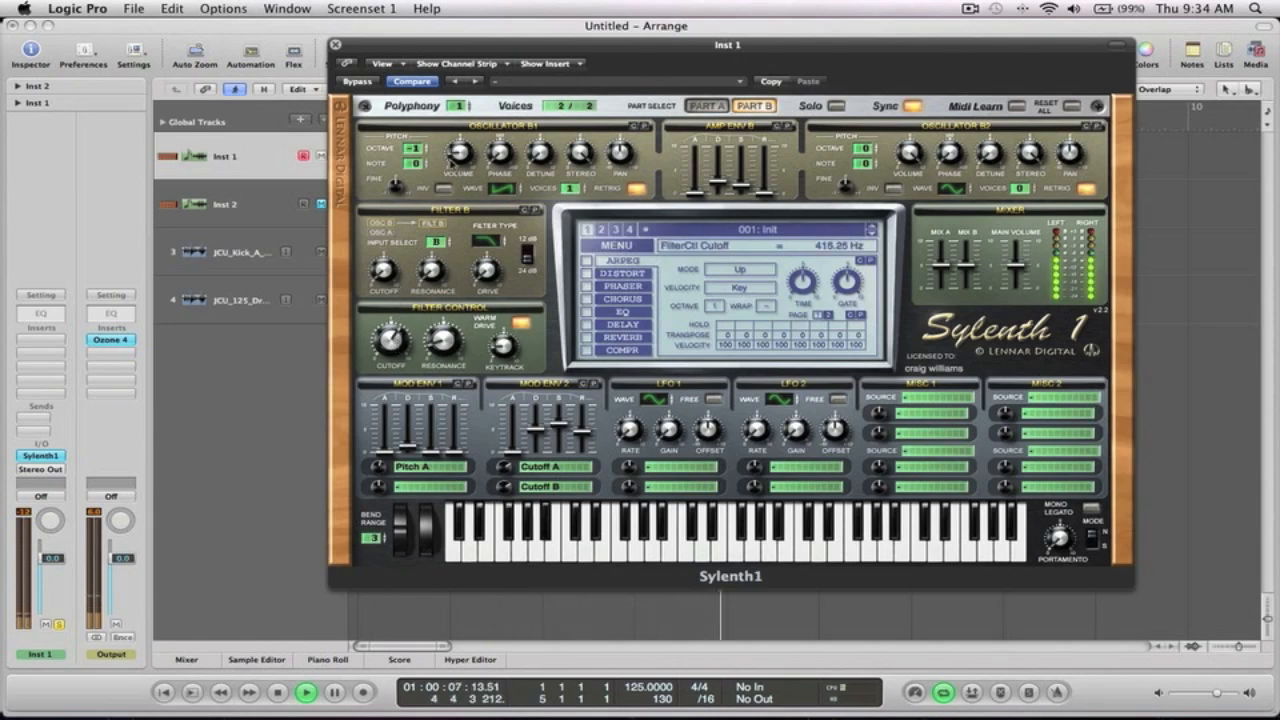
drag(457, 155, 457, 150)
drag(391, 343, 391, 340)
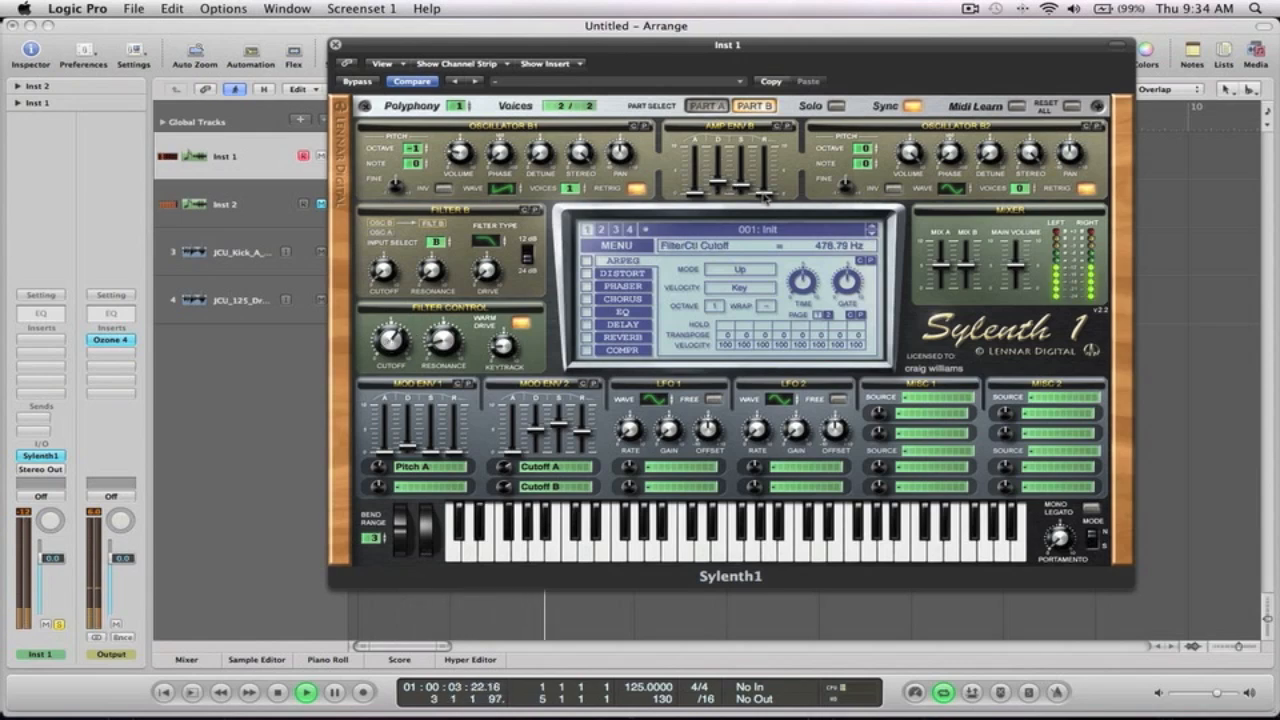
Raise amp envelope B's release and set its sustain to about 2.64
drag(766, 196, 719, 181)
click(741, 185)
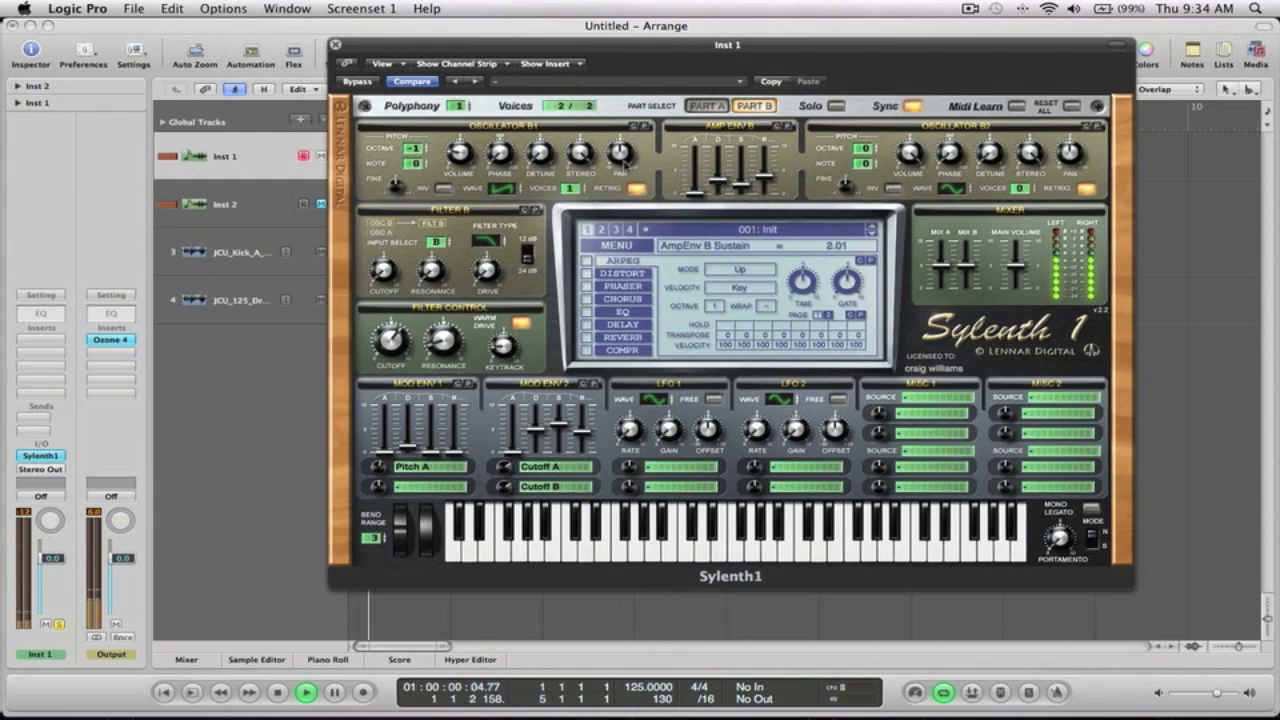
drag(742, 184, 741, 180)
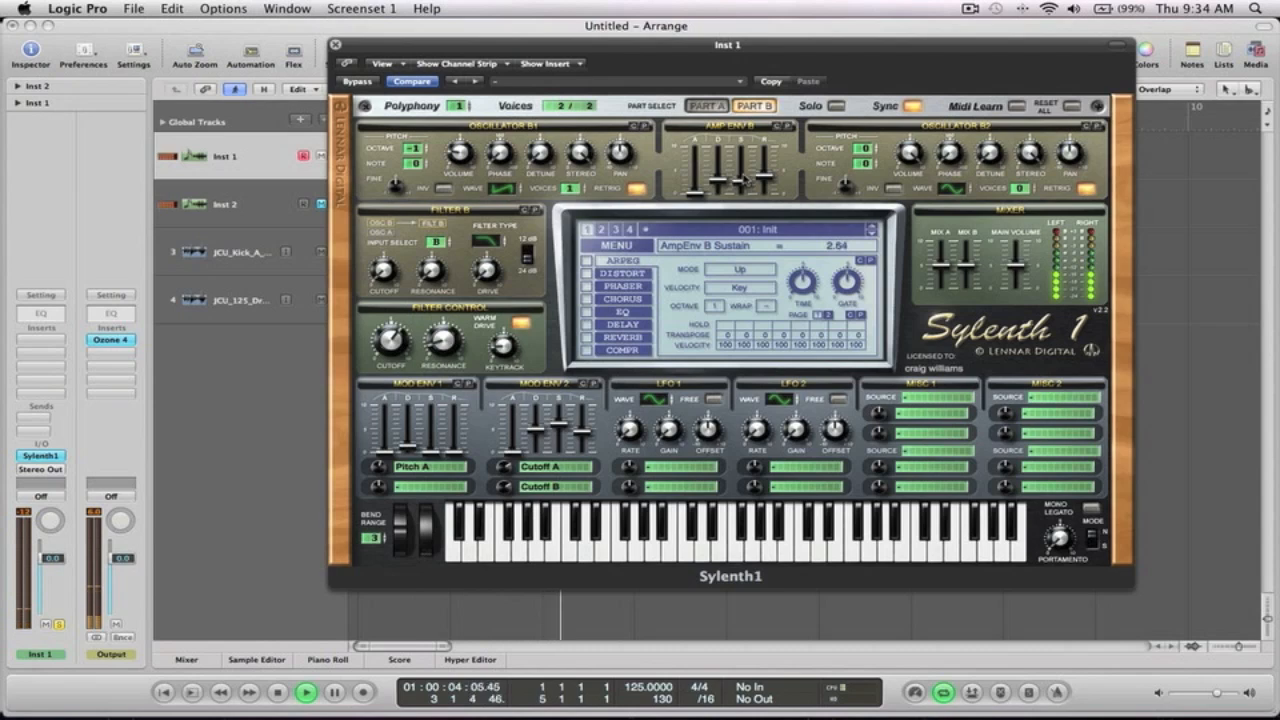
Trim oscillator B1's volume to 1.71 and sweep the Filter Control cutoff up to about 21341 Hz and back down
click(459, 152)
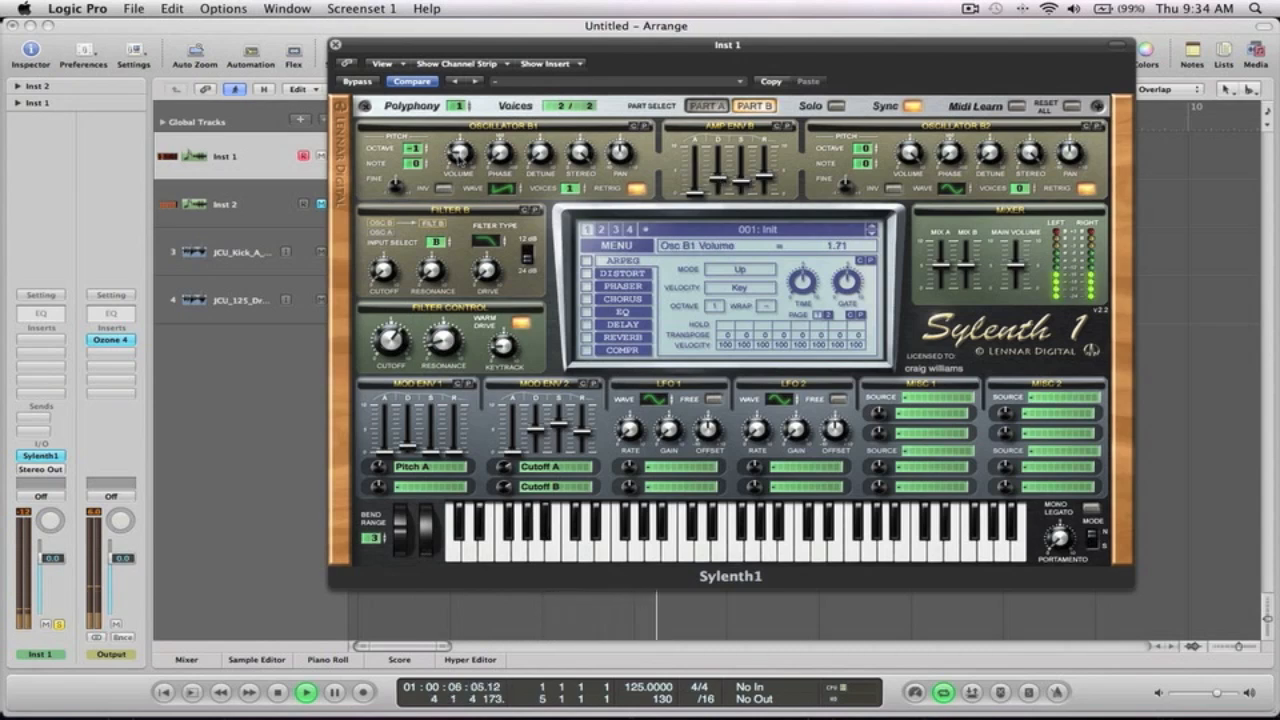
click(391, 341)
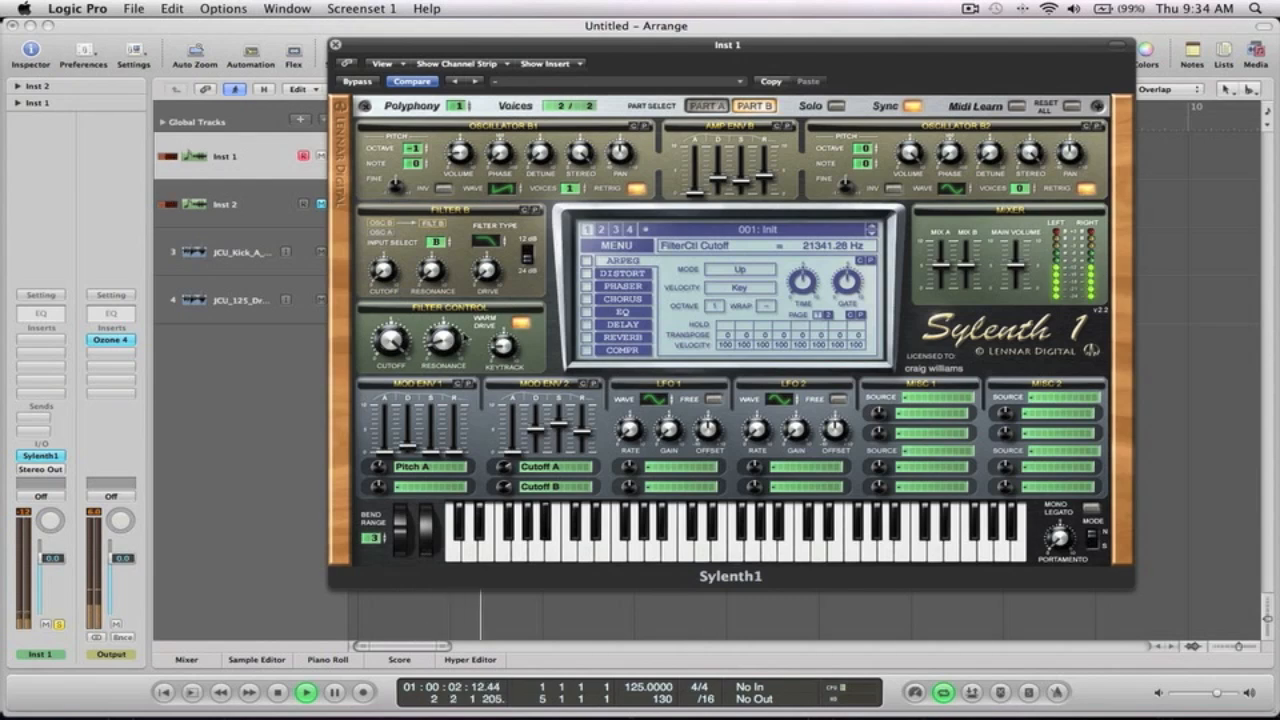
drag(430, 275, 488, 244)
drag(391, 341, 392, 410)
Lower amp envelope B's sustain and release, reduce oscillator B1's volume to 0.86 and stop playback
drag(741, 180, 766, 186)
drag(458, 153, 459, 156)
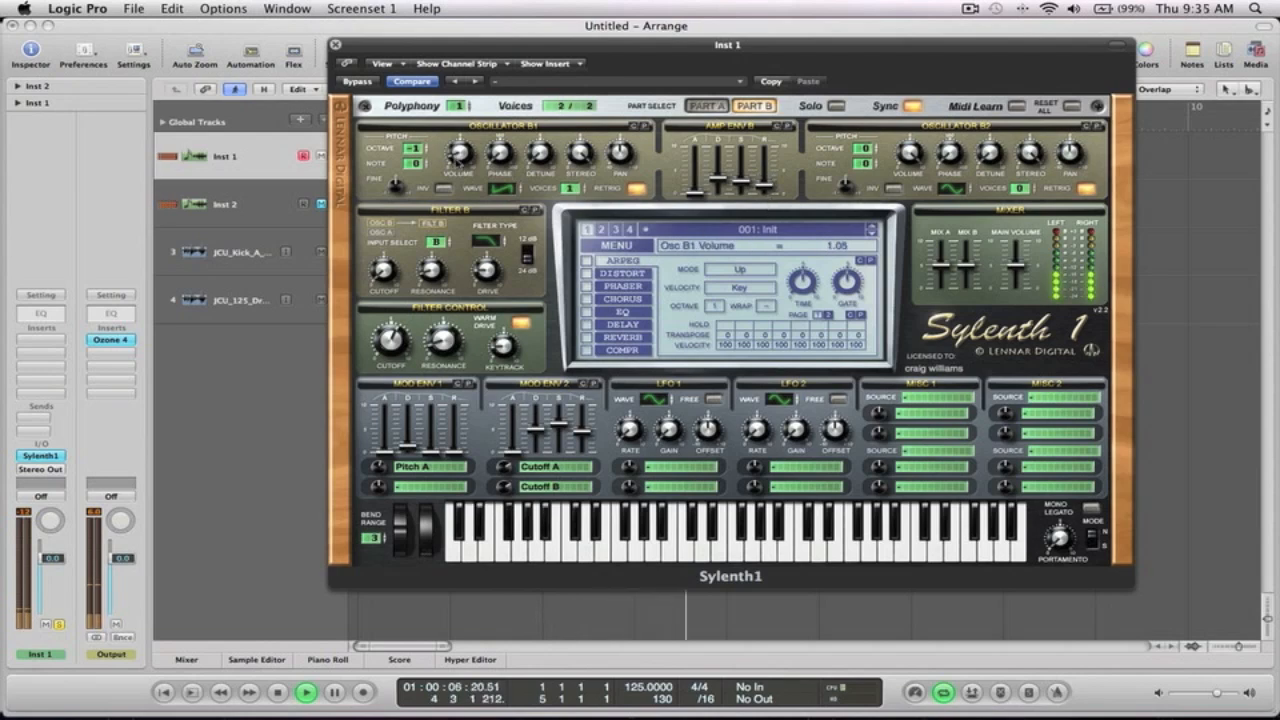
key(space)
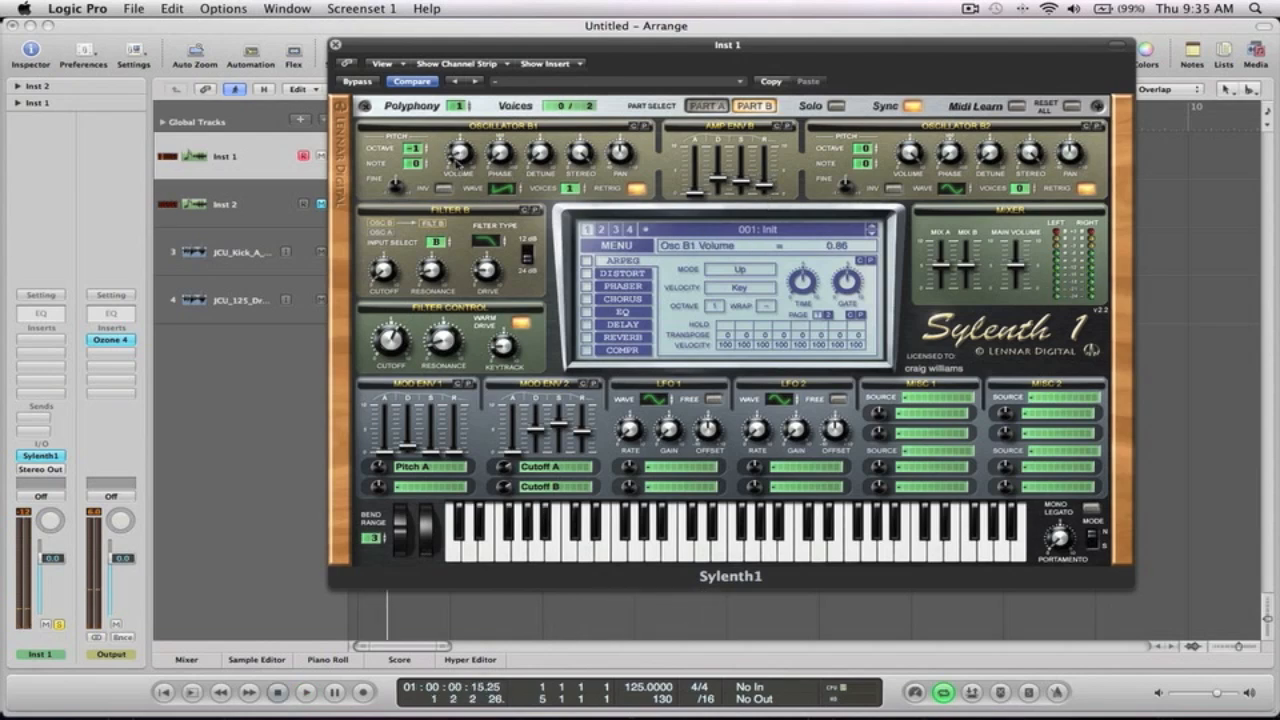
Solo Part B during playback to adjust oscillator B1's volume to 0.81, and turn its solo off again
key(space)
click(835, 105)
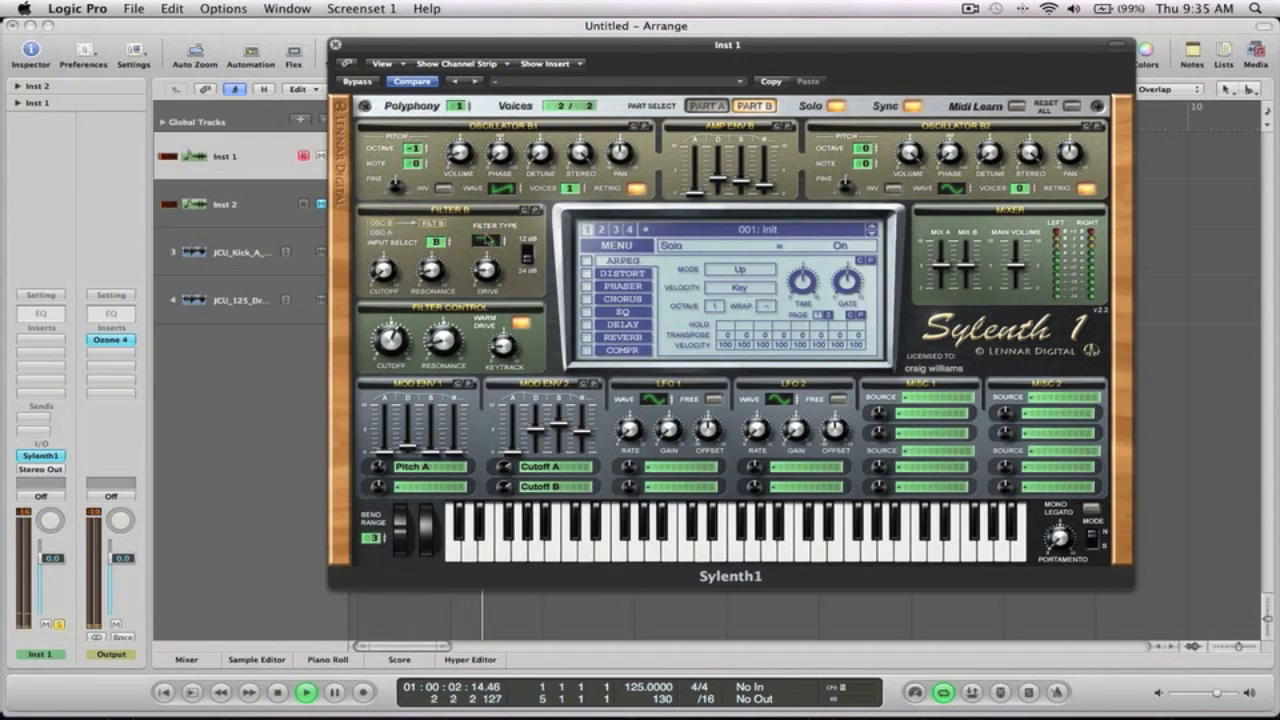
drag(459, 152, 459, 142)
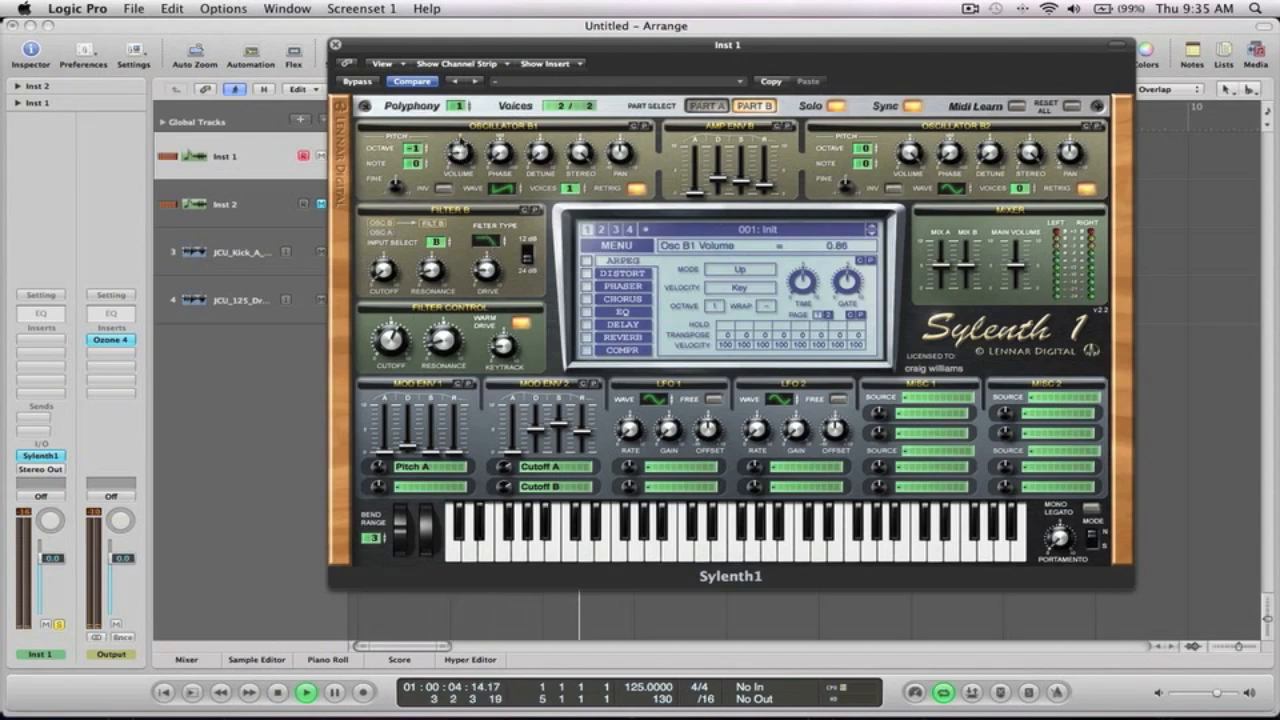
drag(462, 82, 461, 159)
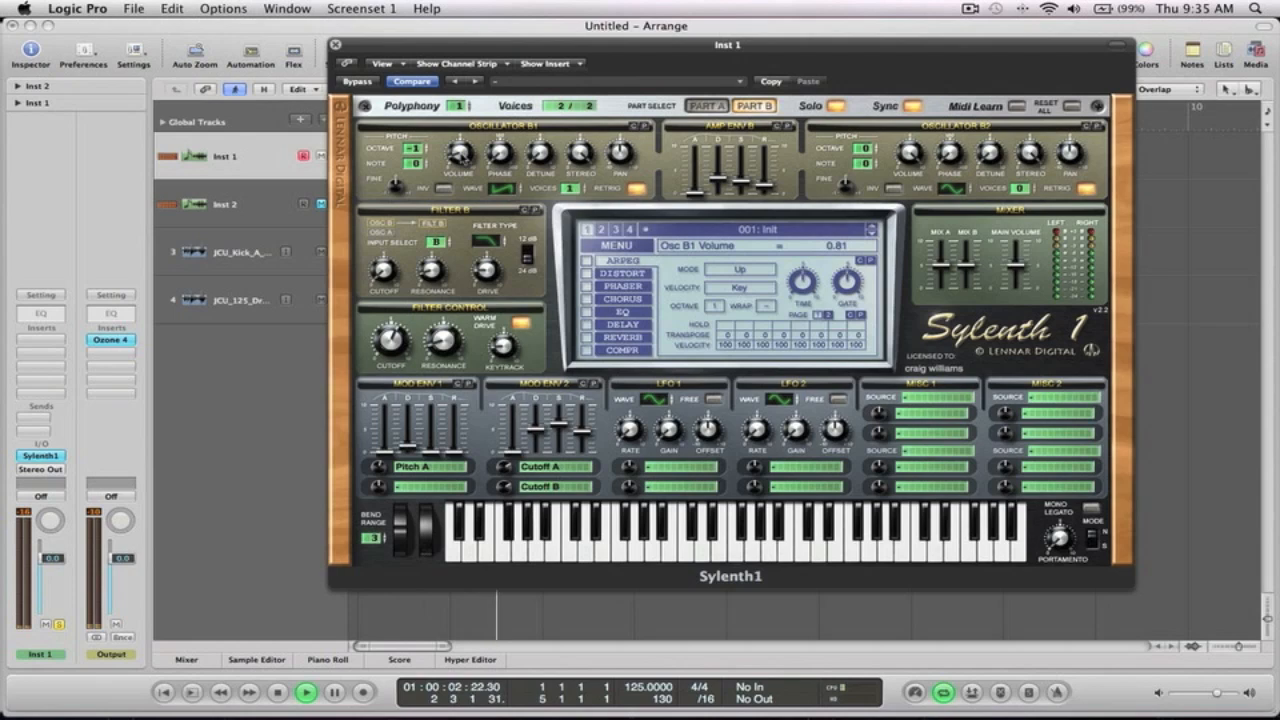
click(836, 106)
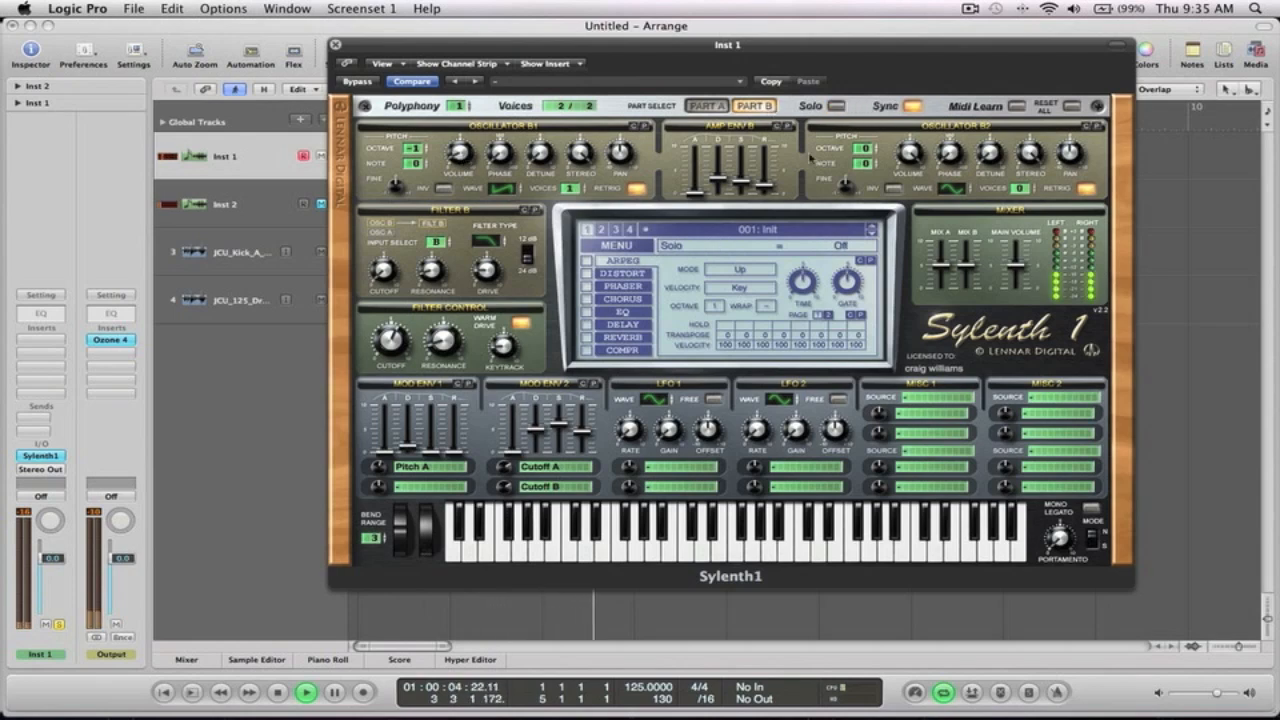
key(space)
Close the synth and audition the Inst 1 bass with the other tracks by turning its solo off and back on
click(335, 45)
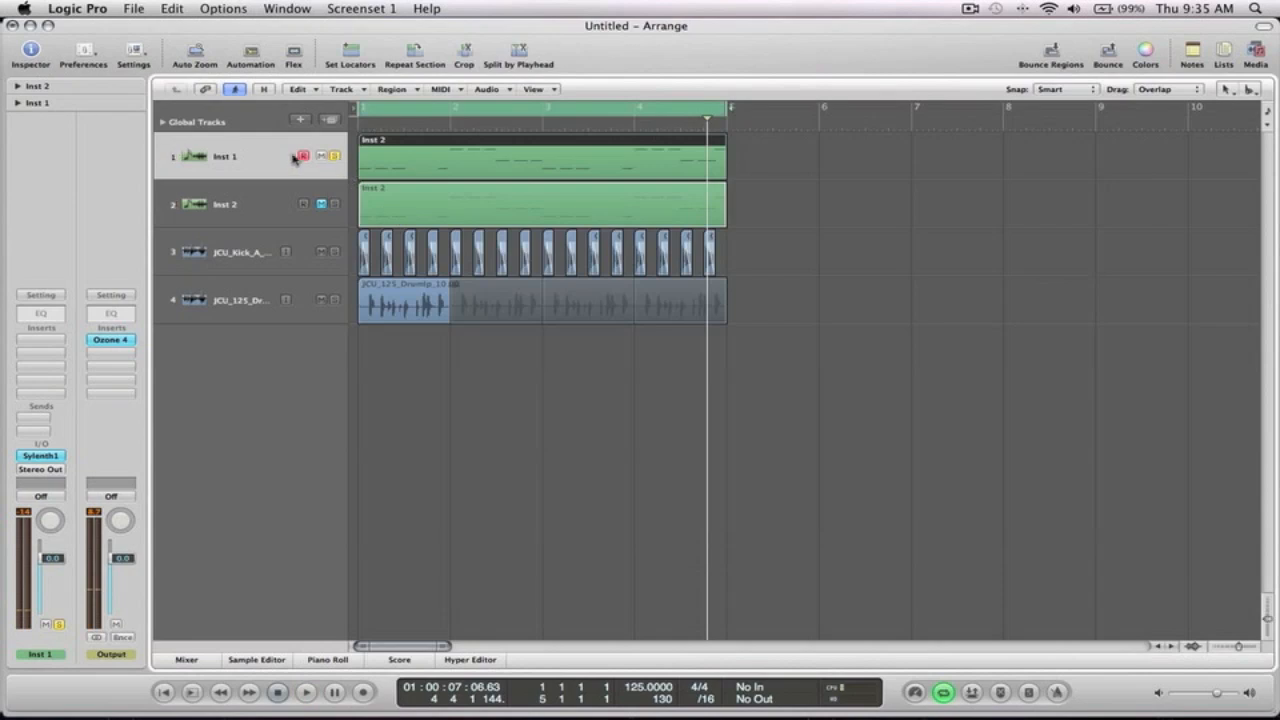
click(336, 156)
key(space)
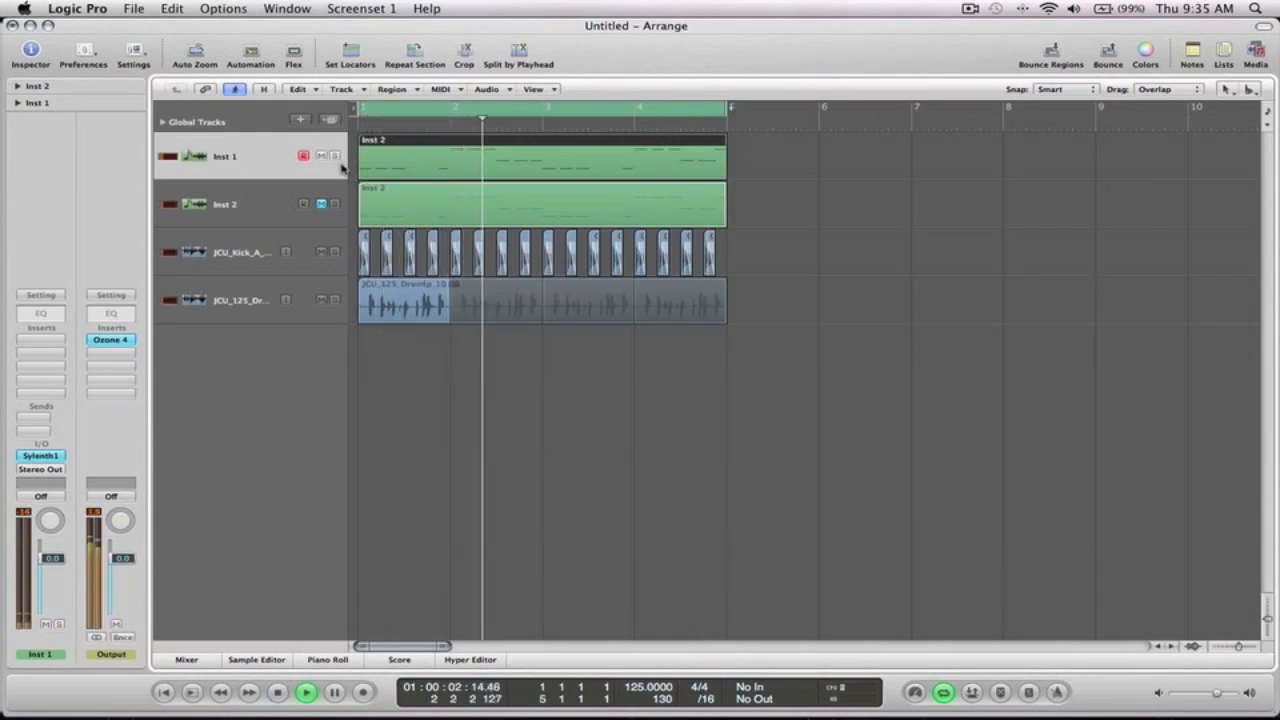
key(space)
click(335, 156)
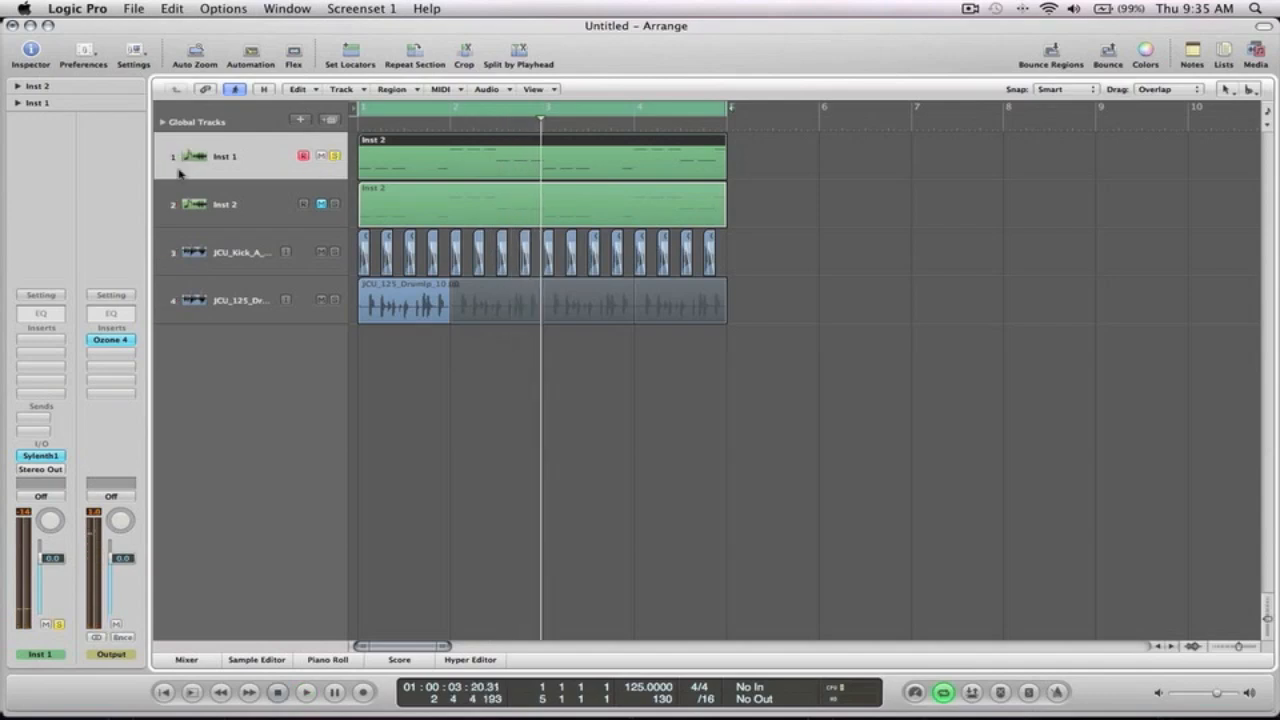
Add a Channel EQ to Inst 1 and enable its low cut at 37.5 Hz with a 48 dB/Oct slope
double_click(45, 316)
click(140, 137)
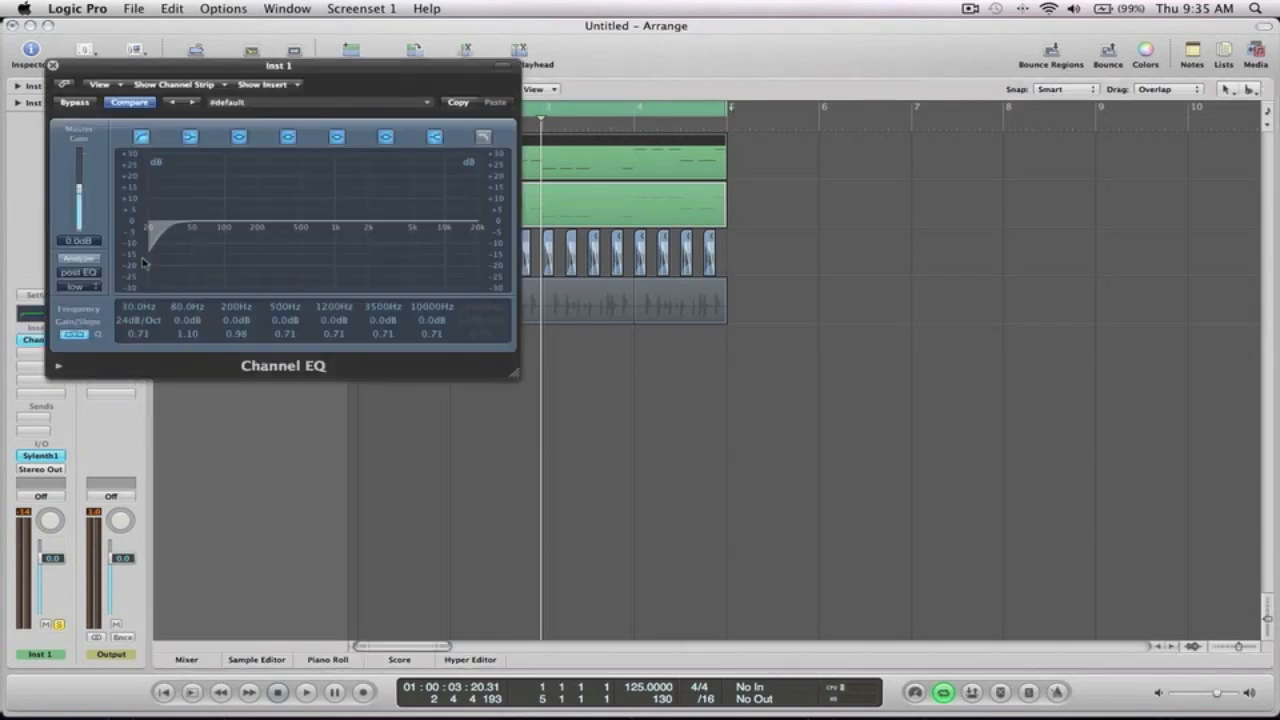
key(space)
drag(140, 310, 140, 302)
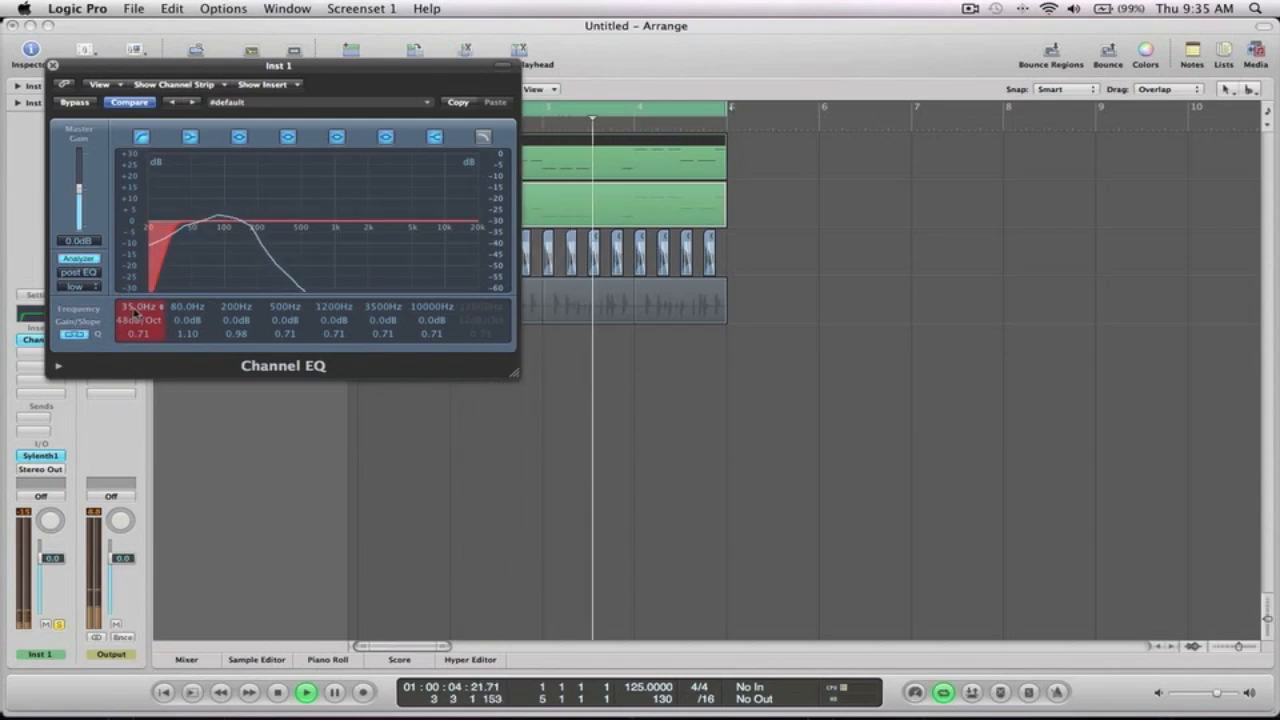
drag(138, 310, 138, 312)
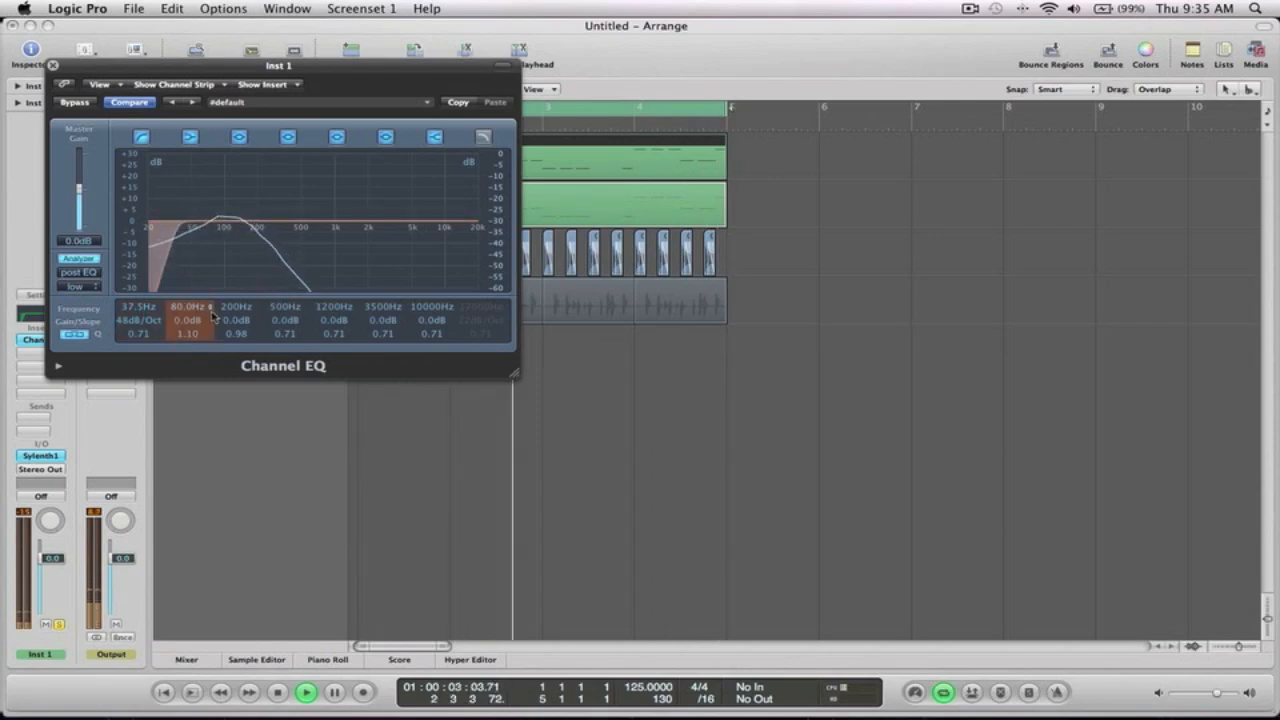
Move the Channel EQ's 200 Hz band to 148 Hz with a boost of just over 3 dB, and close the EQ
drag(238, 321, 241, 329)
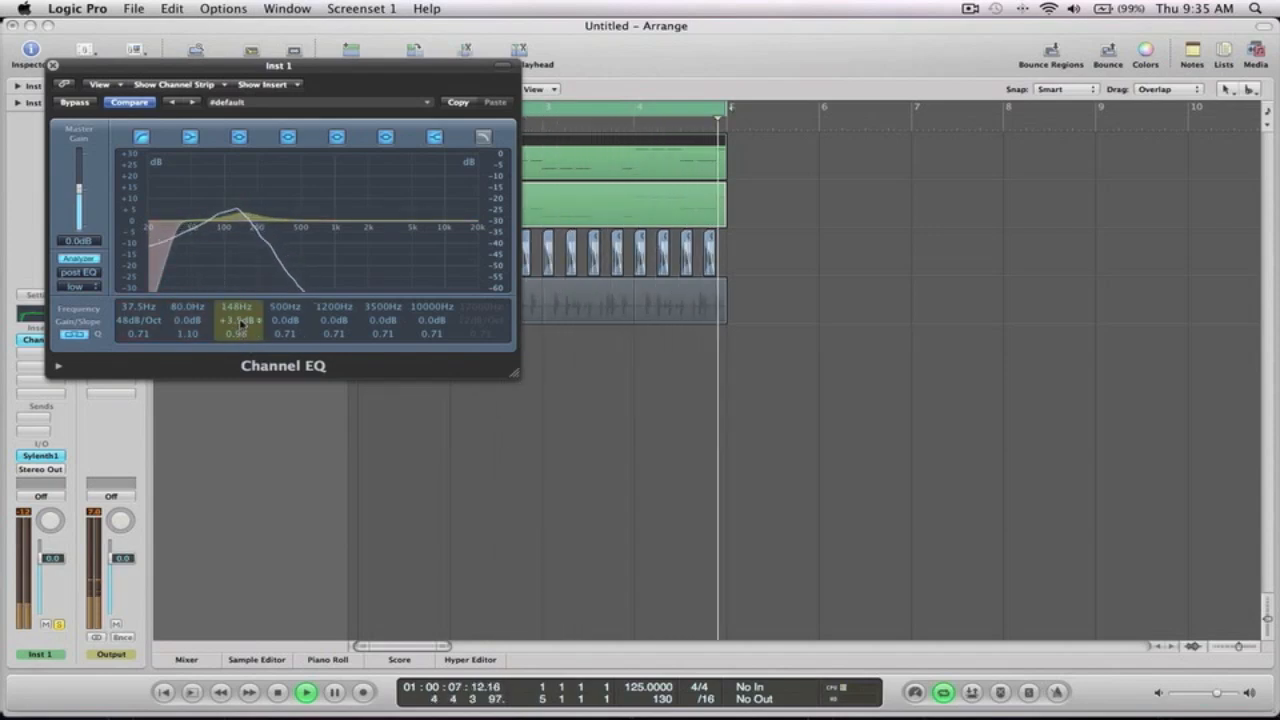
key(space)
click(53, 66)
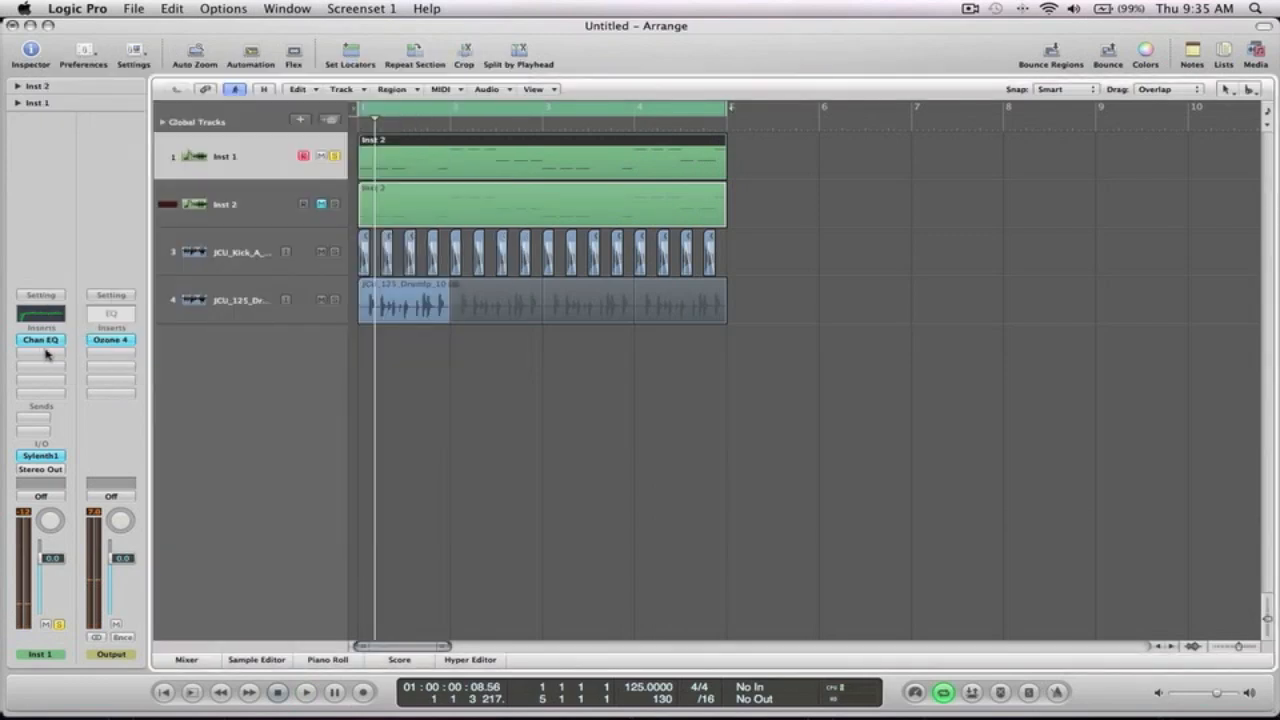
Insert a Compressor after the Channel EQ on Inst 1 and set its ratio to 2.0:1 and release to 110 ms
click(44, 353)
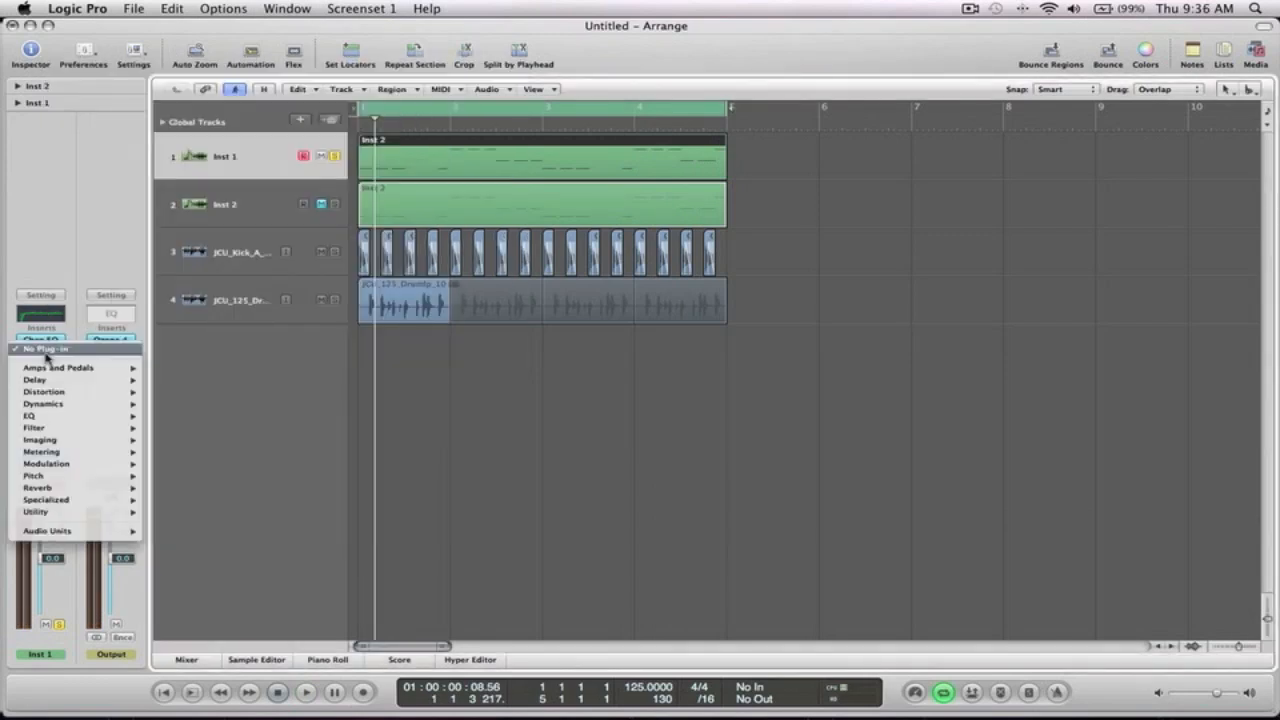
mouse_move(51, 404)
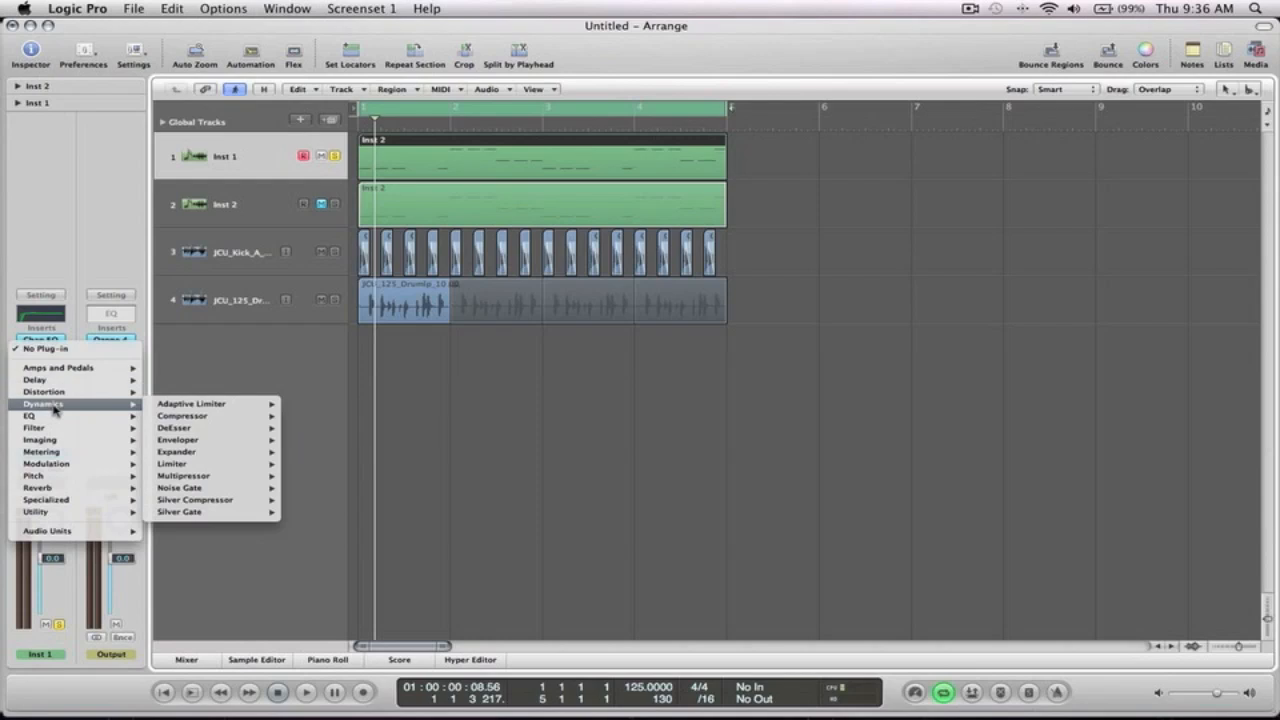
click(325, 416)
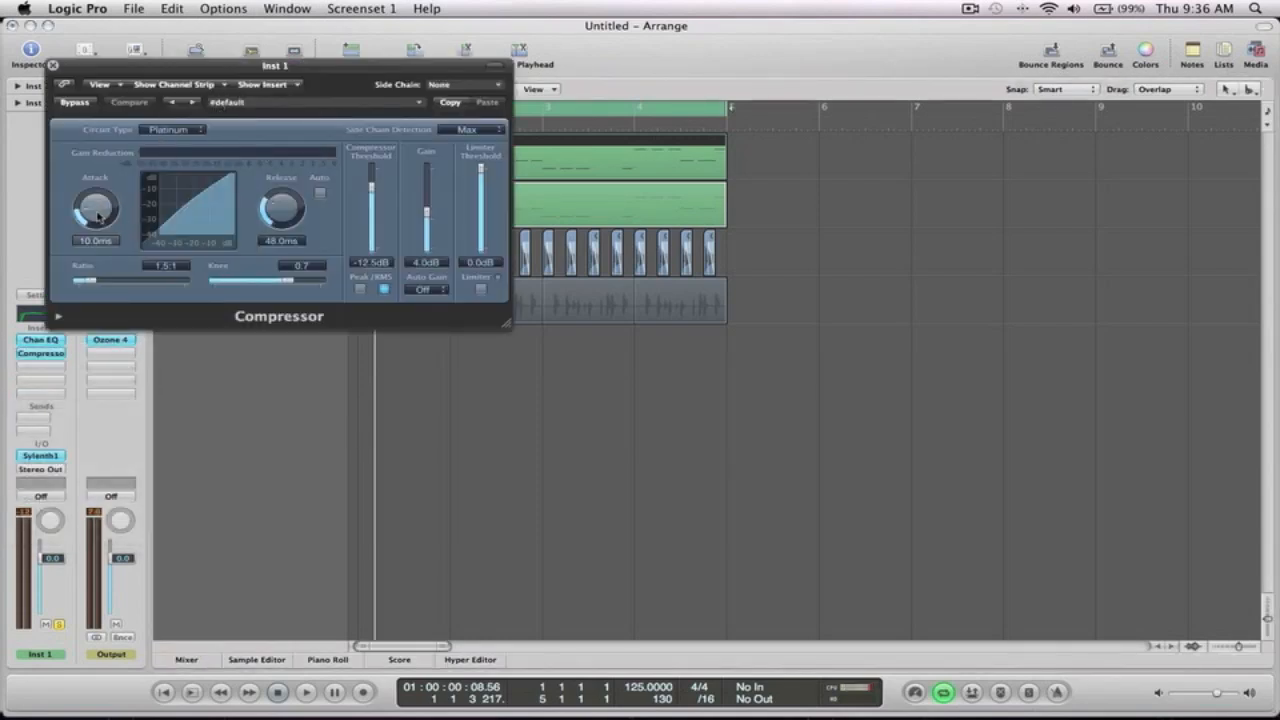
drag(86, 282, 97, 282)
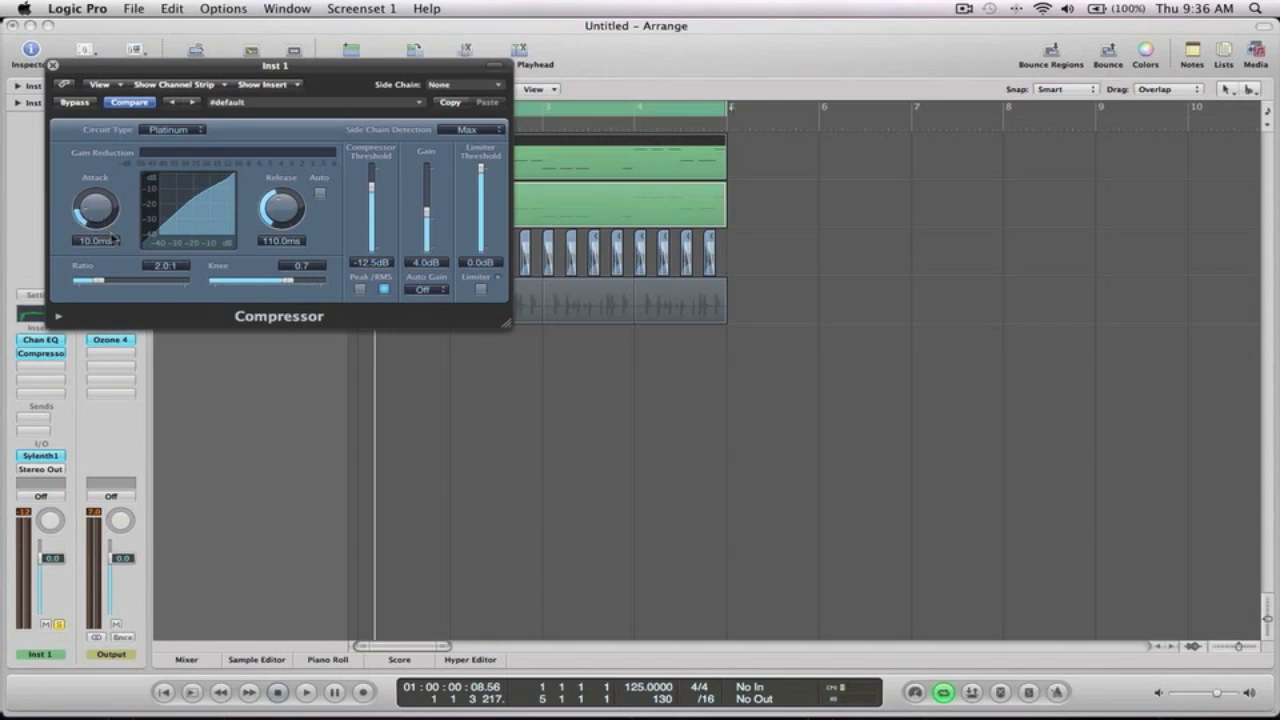
Set the Inst 1 Compressor's knee to 1.0, gain to 2.0 dB and threshold to -21.5 dB during playback, and close it
drag(265, 279, 328, 282)
drag(428, 212, 430, 217)
key(space)
drag(371, 187, 372, 203)
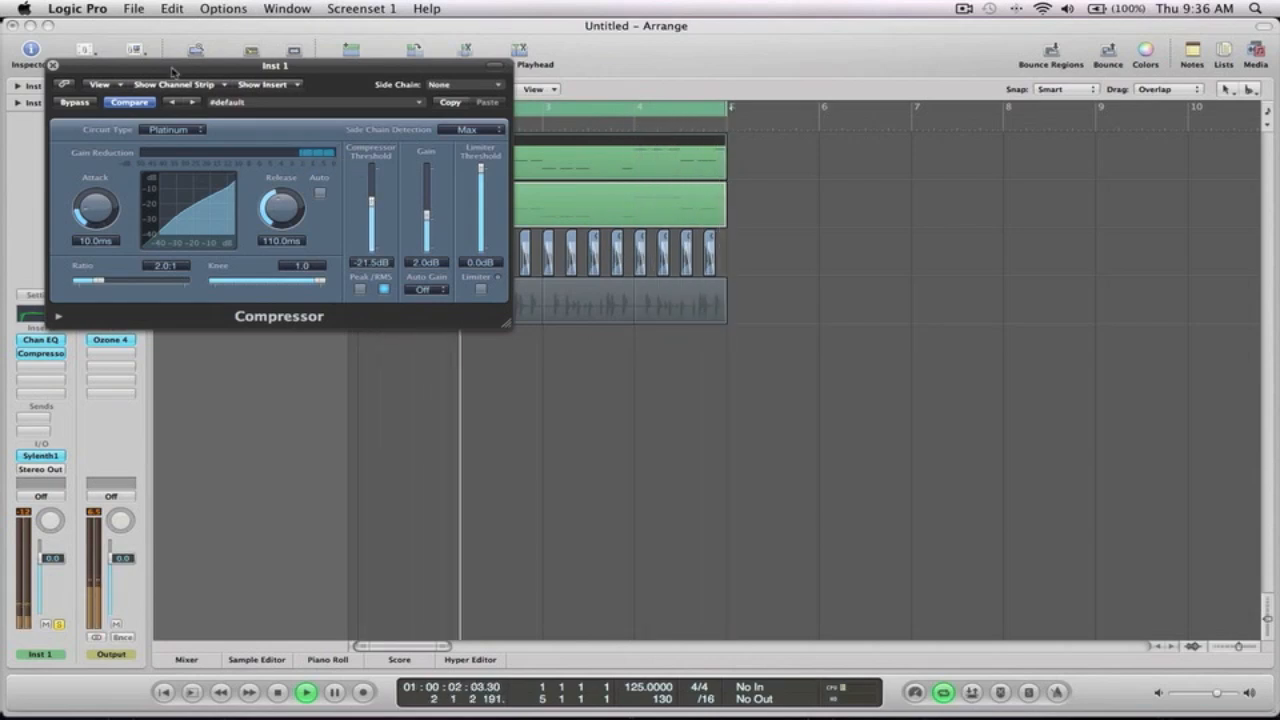
key(space)
click(53, 65)
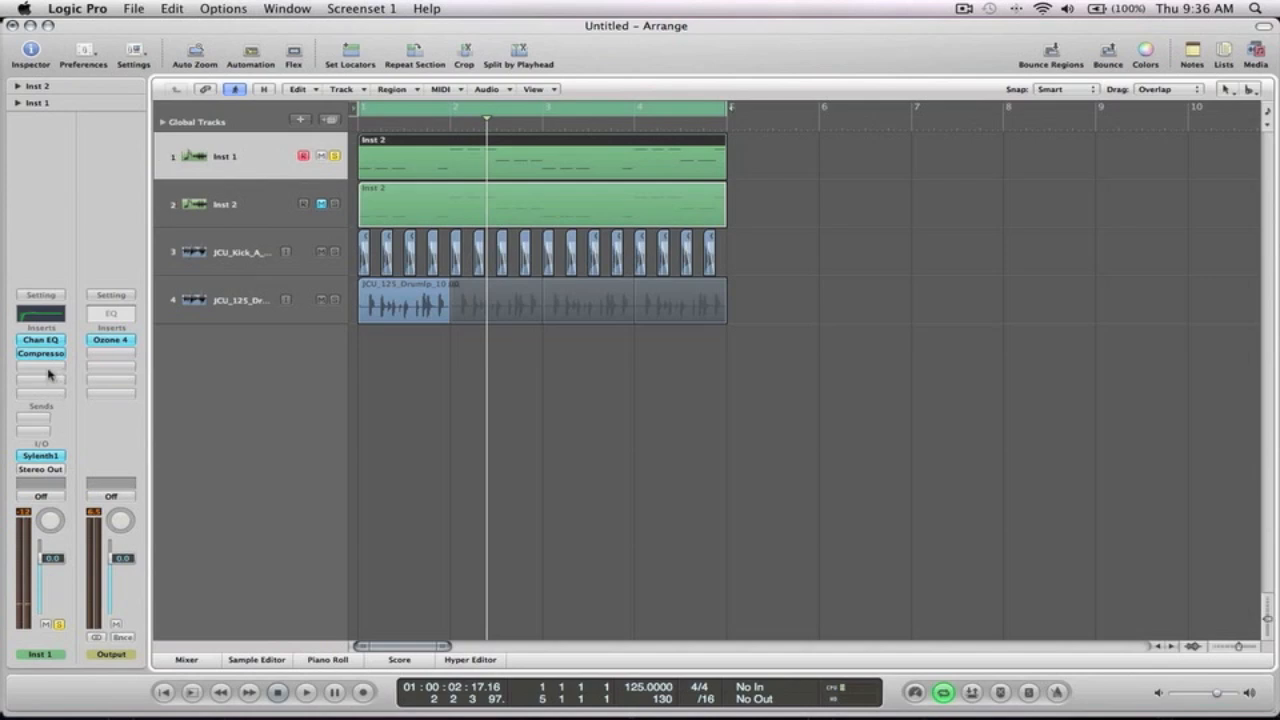
Insert a second Compressor on Inst 1 with the Gold Sidechain preset and the Audio 1 kick as its side-chain source
click(47, 369)
mouse_move(60, 417)
mouse_move(200, 429)
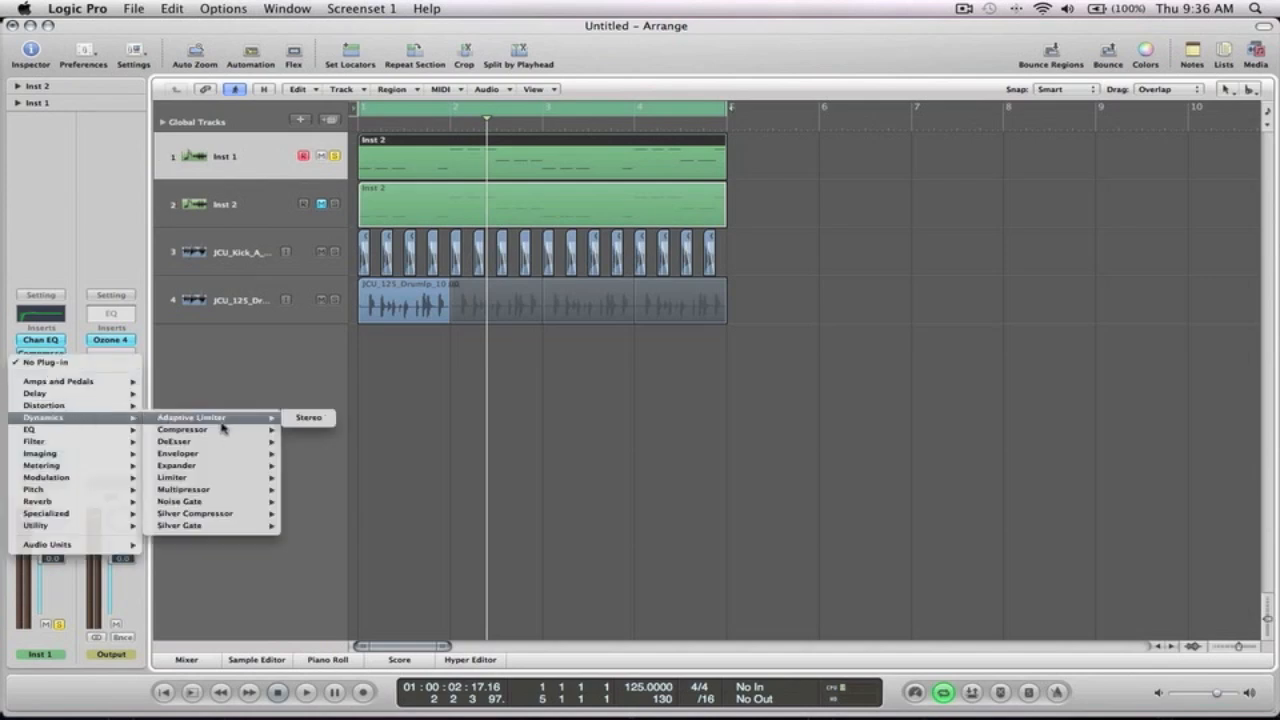
click(305, 430)
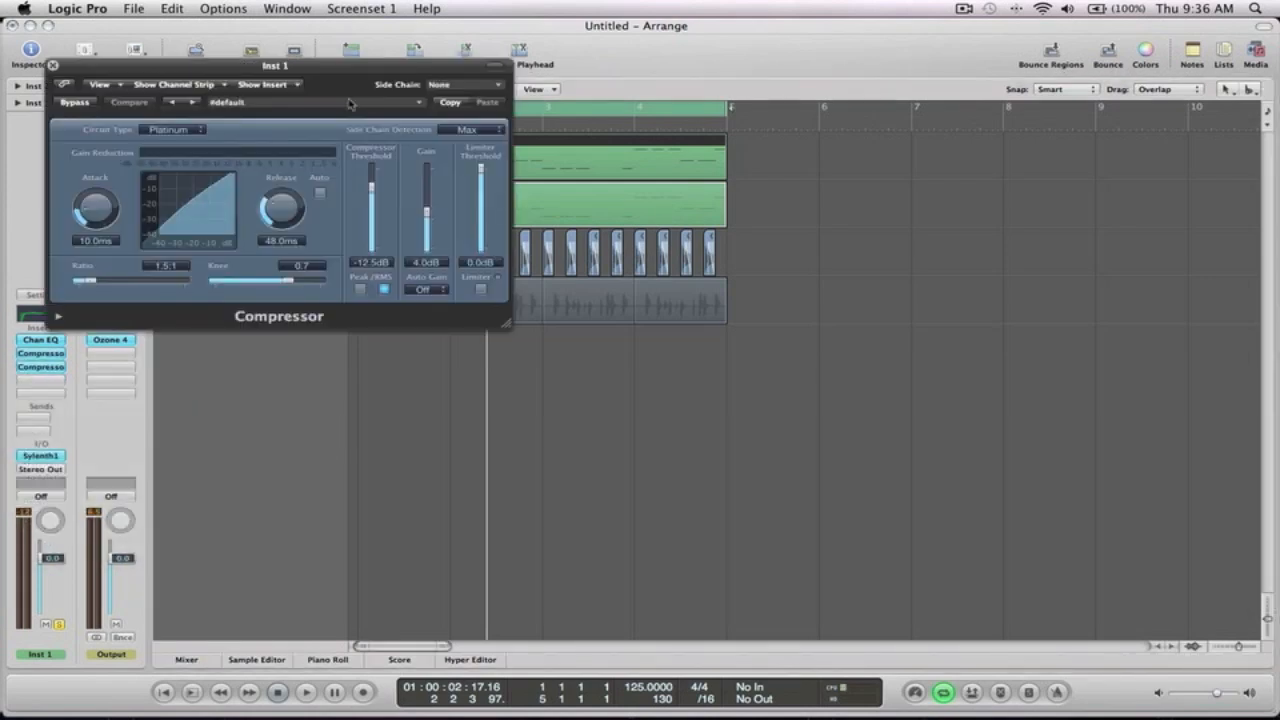
click(349, 103)
click(425, 242)
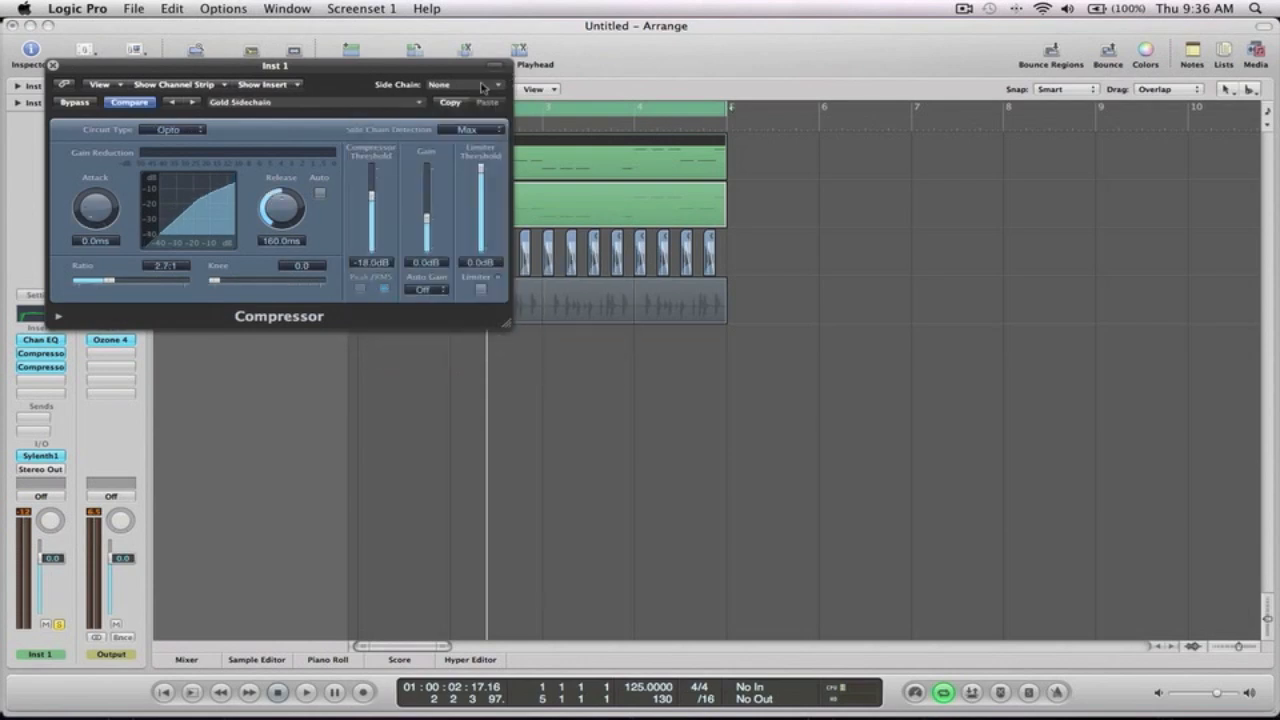
click(482, 88)
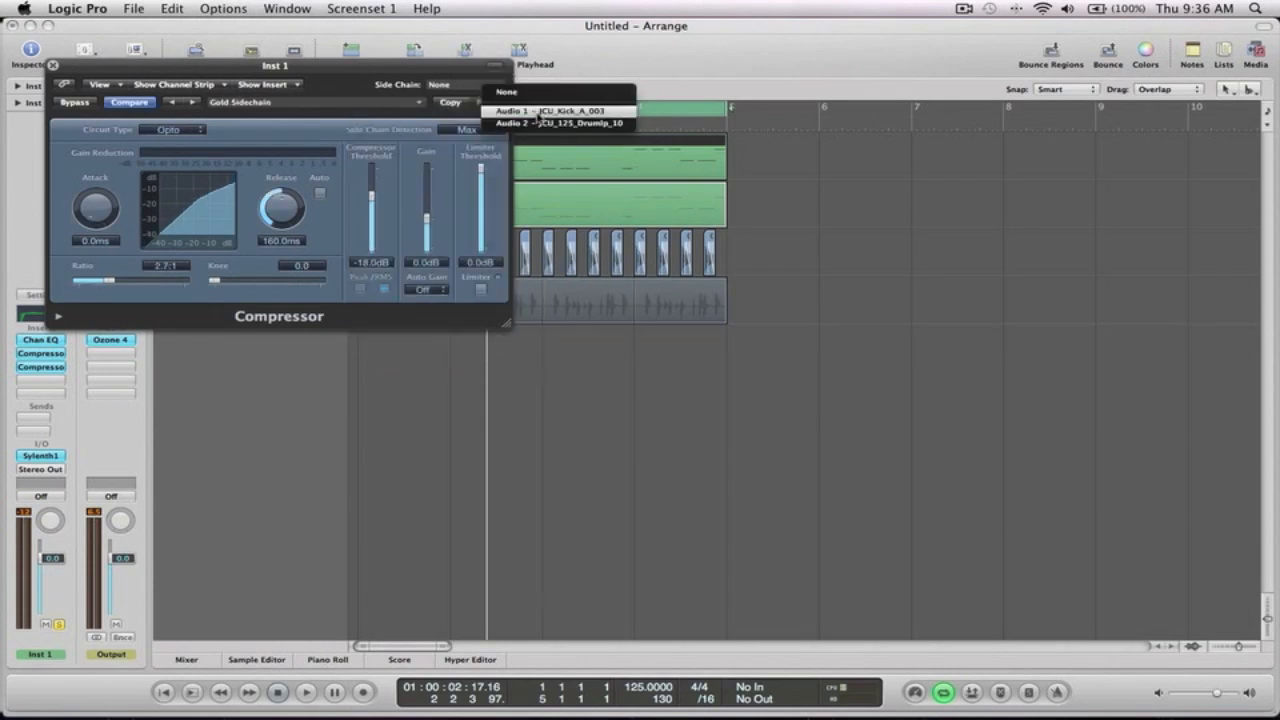
click(543, 110)
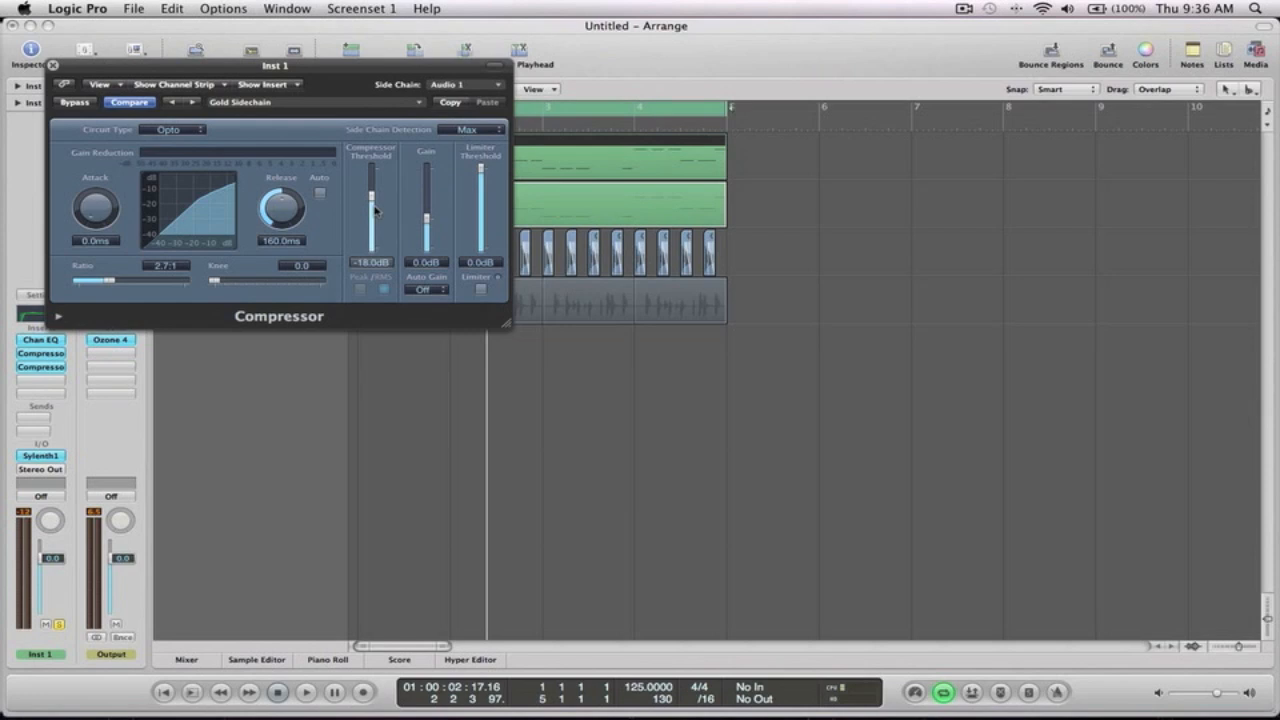
Set the sidechain compressor's threshold to -13.5 dB and attack to 1.5 ms during playback, and close it
key(space)
drag(375, 208, 372, 190)
drag(107, 219, 110, 214)
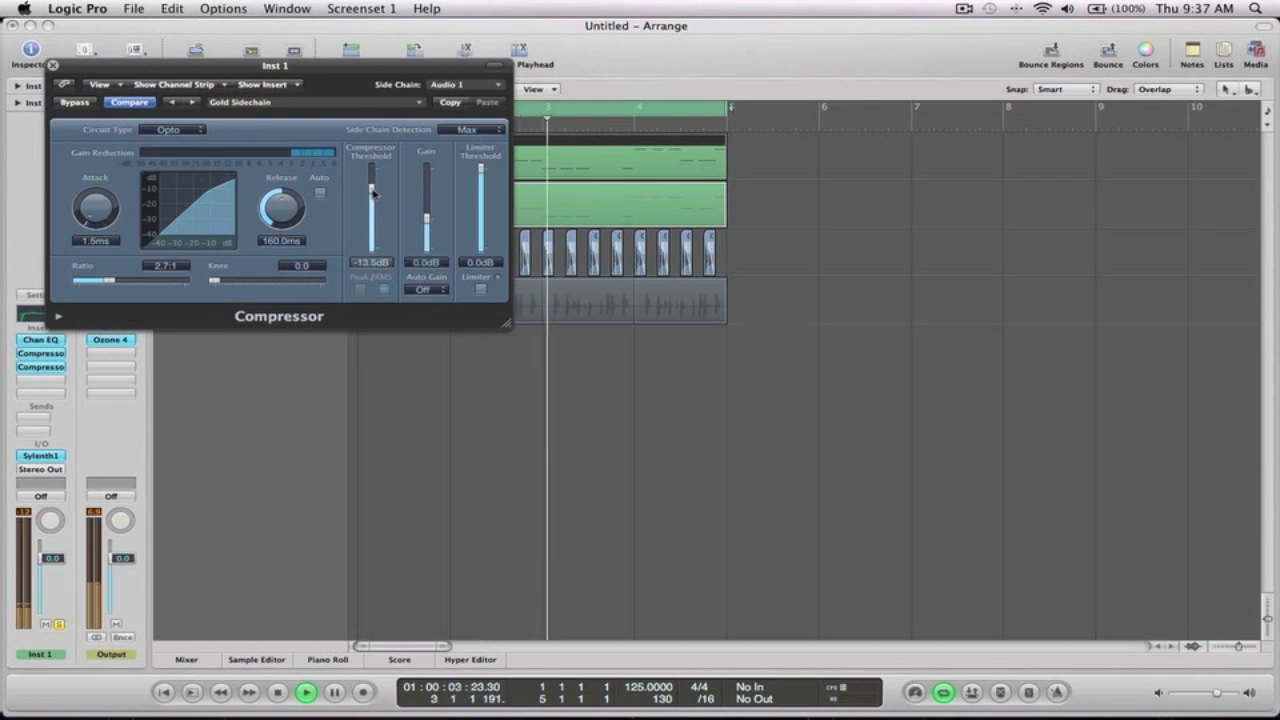
key(space)
key(super+w)
Turn off the Inst 1 solo and audition the bass with the kick and drum loop
click(337, 155)
key(space)
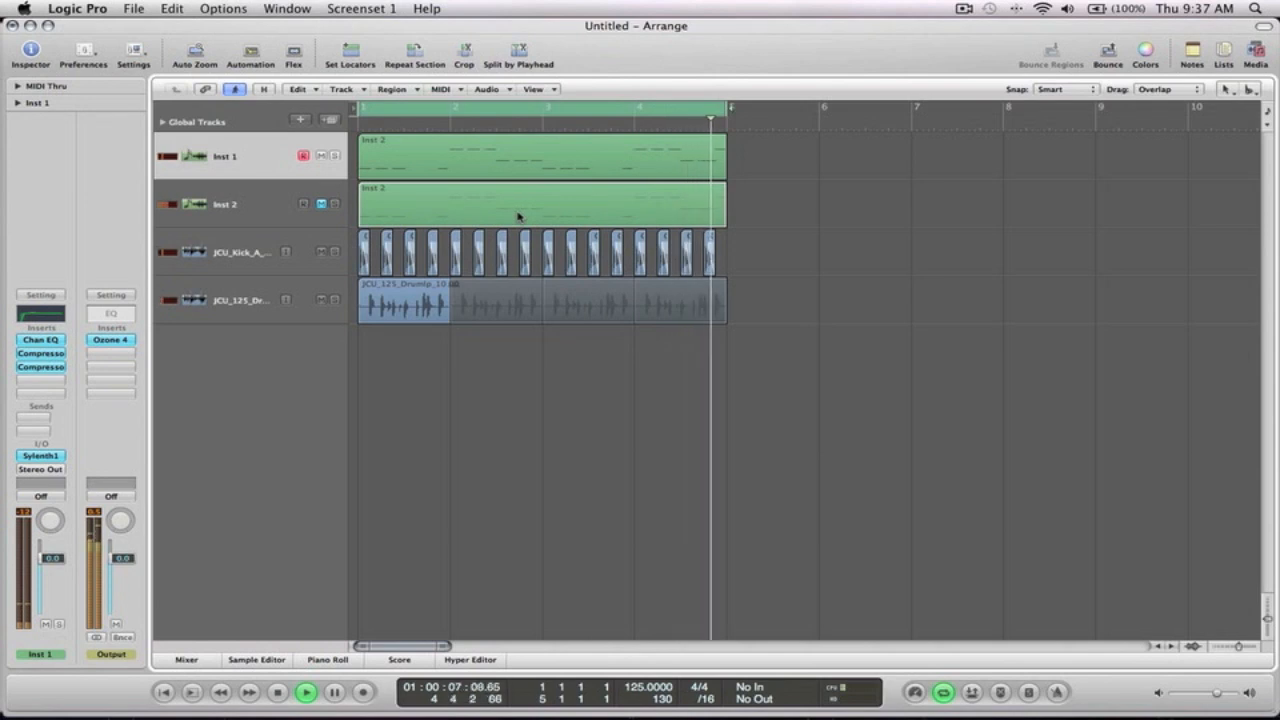
key(space)
Compare the Inst 1 and Inst 2 basses in playback by swapping their mutes, leaving Inst 2 muted and Inst 1 audible
click(321, 204)
click(321, 155)
key(space)
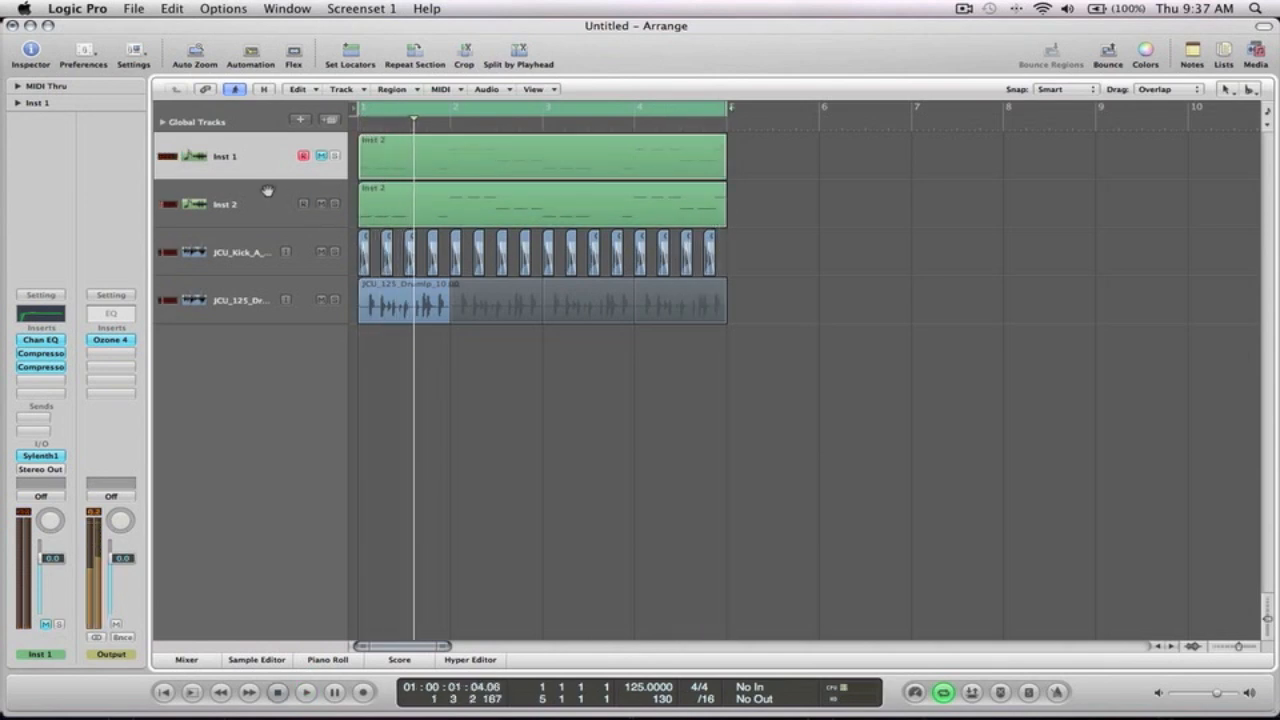
click(267, 192)
click(321, 204)
click(322, 157)
key(space)
key(space)
click(322, 157)
click(321, 205)
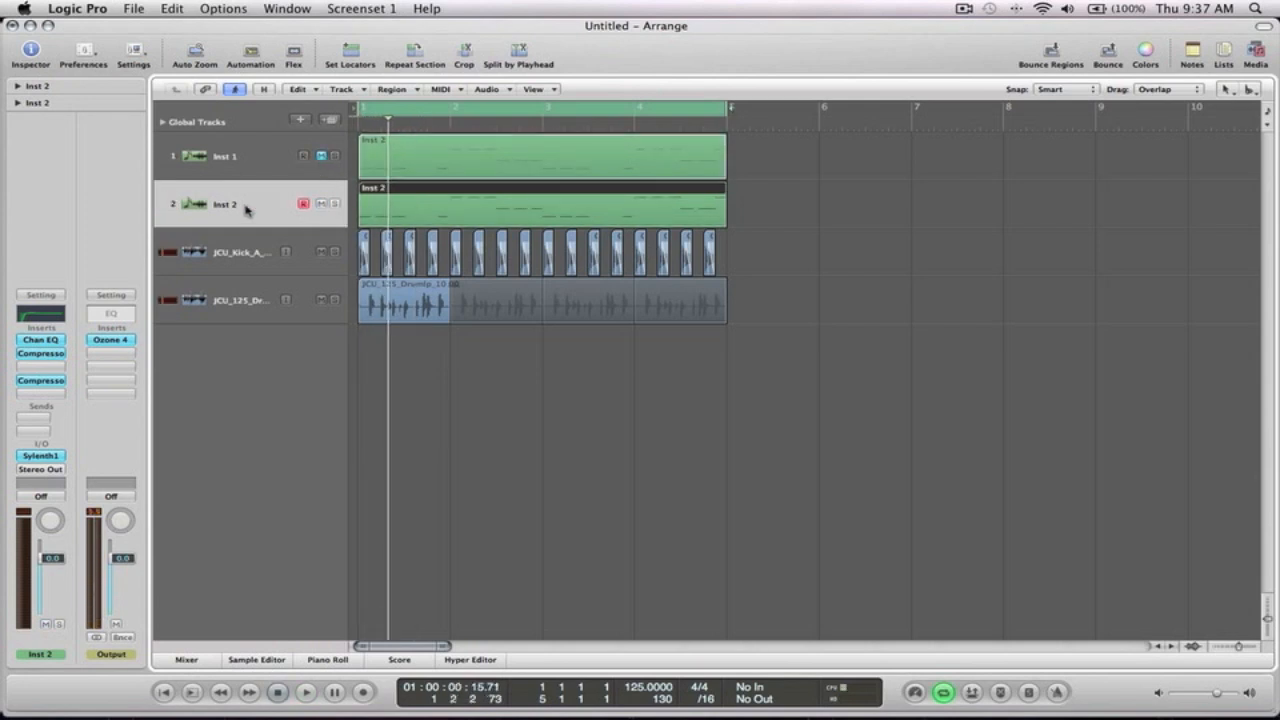
click(321, 204)
click(322, 157)
Open Sylenth1 on Inst 1, listen to the loop, and raise the synth's main volume to 6.78
click(258, 155)
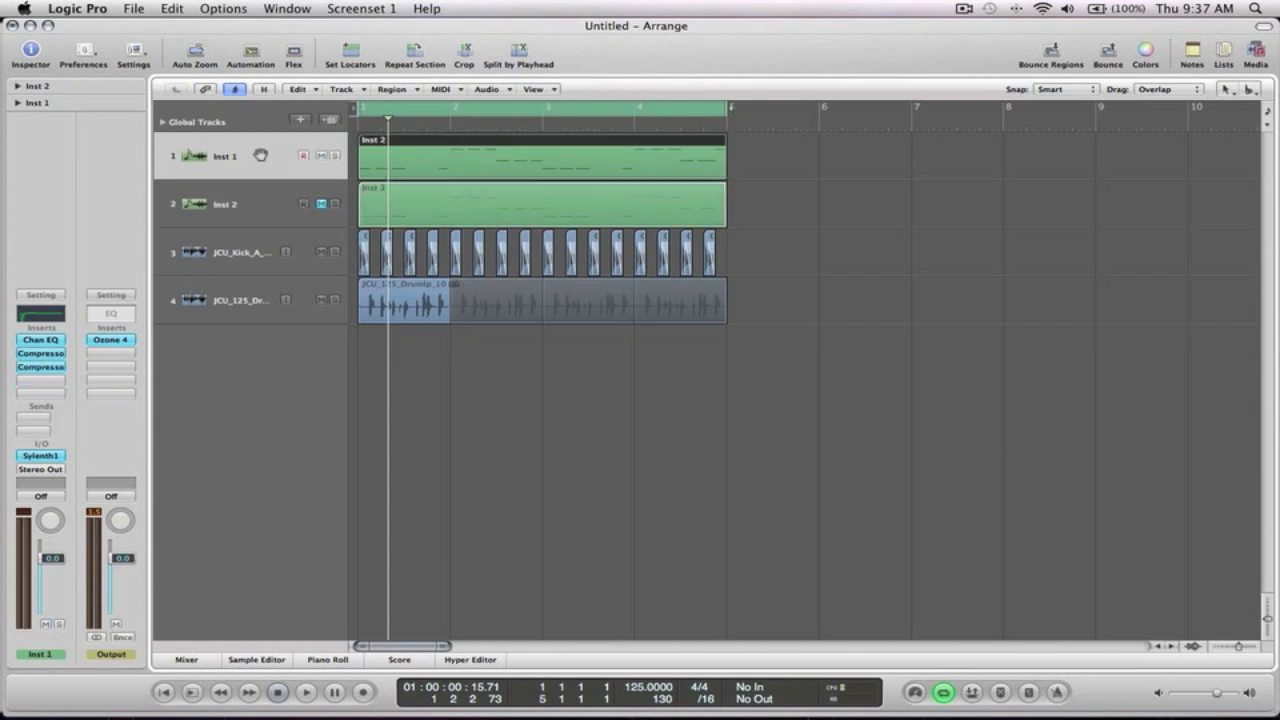
click(52, 456)
key(space)
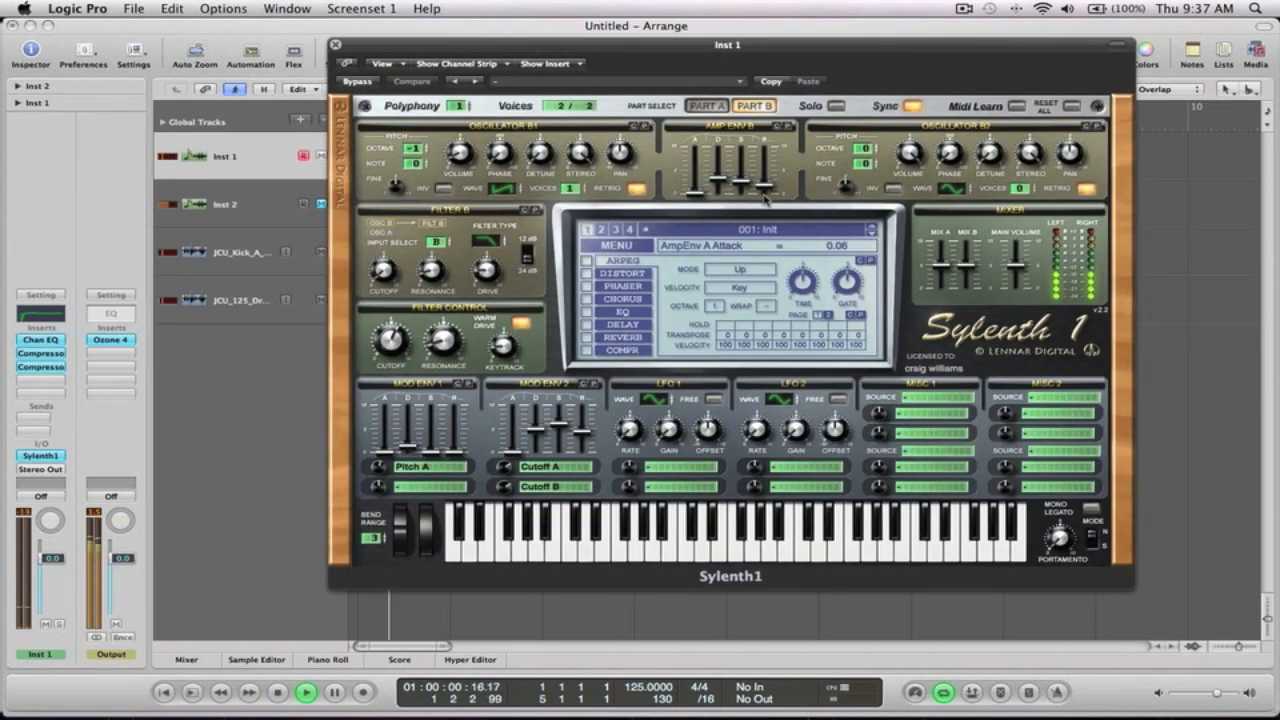
key(space)
click(1016, 265)
drag(1016, 265, 1016, 256)
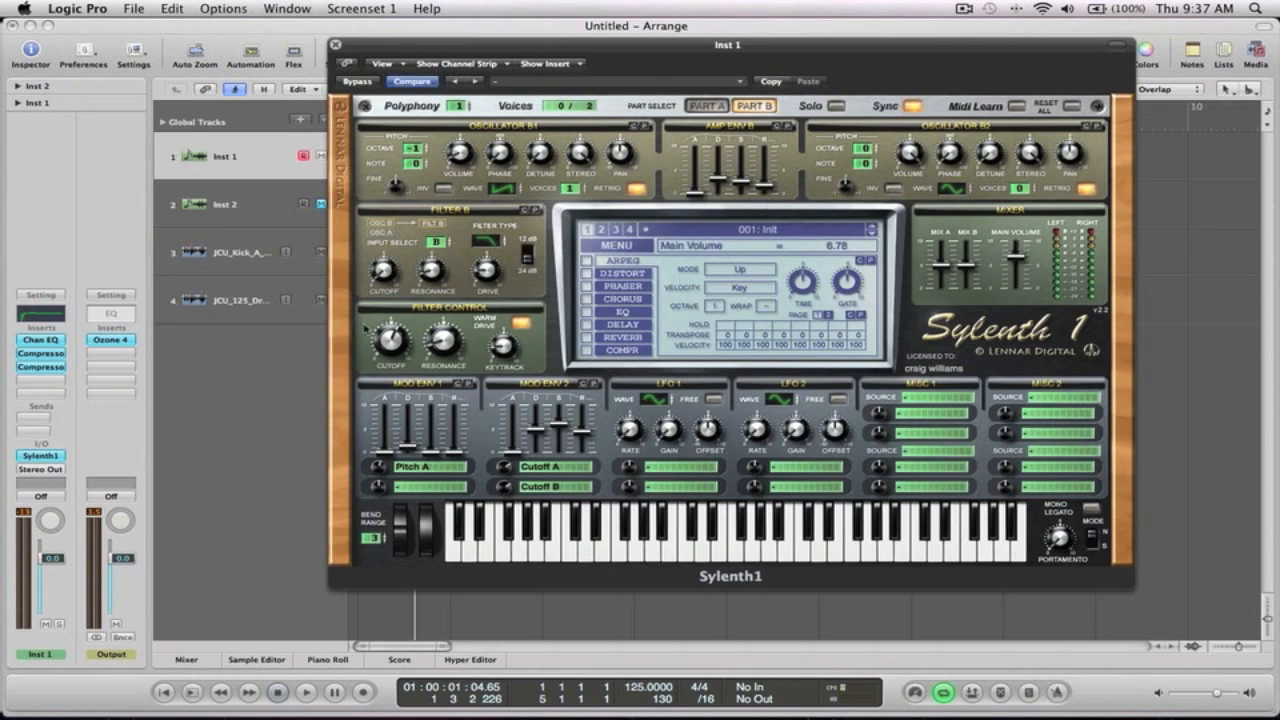
Set the first Inst 1 Compressor's threshold to -19.5 dB during playback and close it
click(41, 353)
key(space)
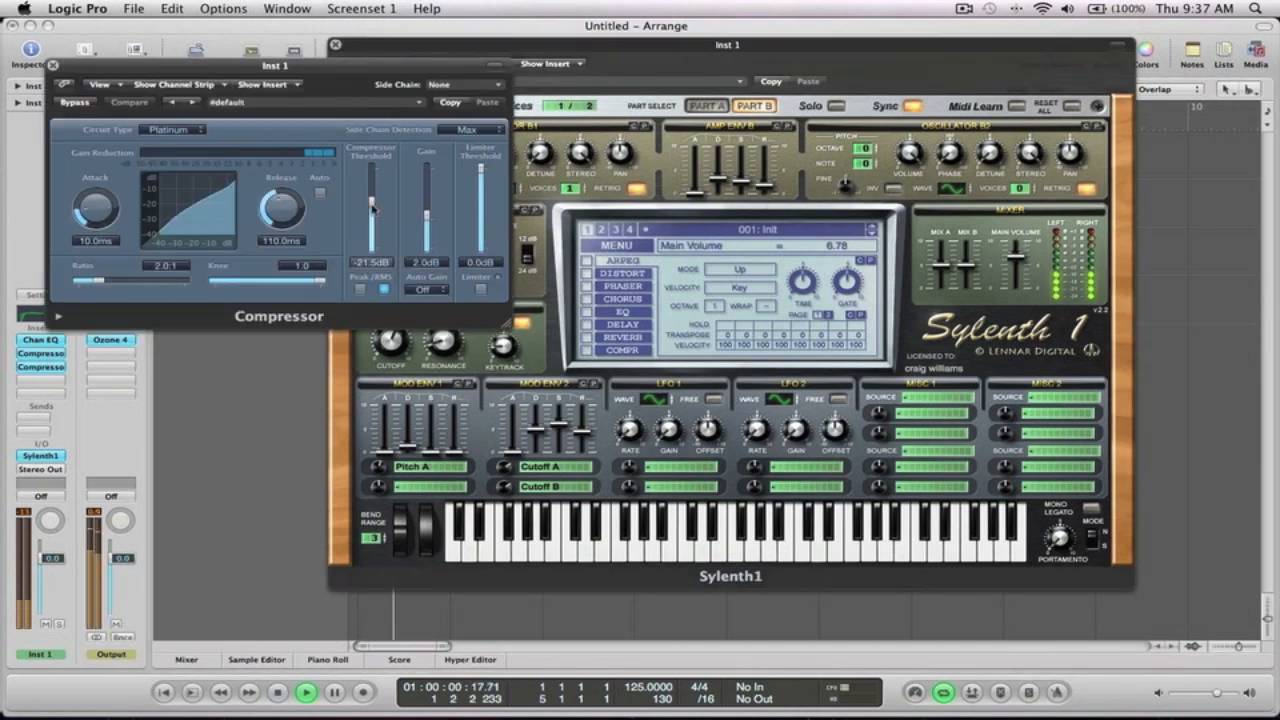
drag(372, 205, 372, 200)
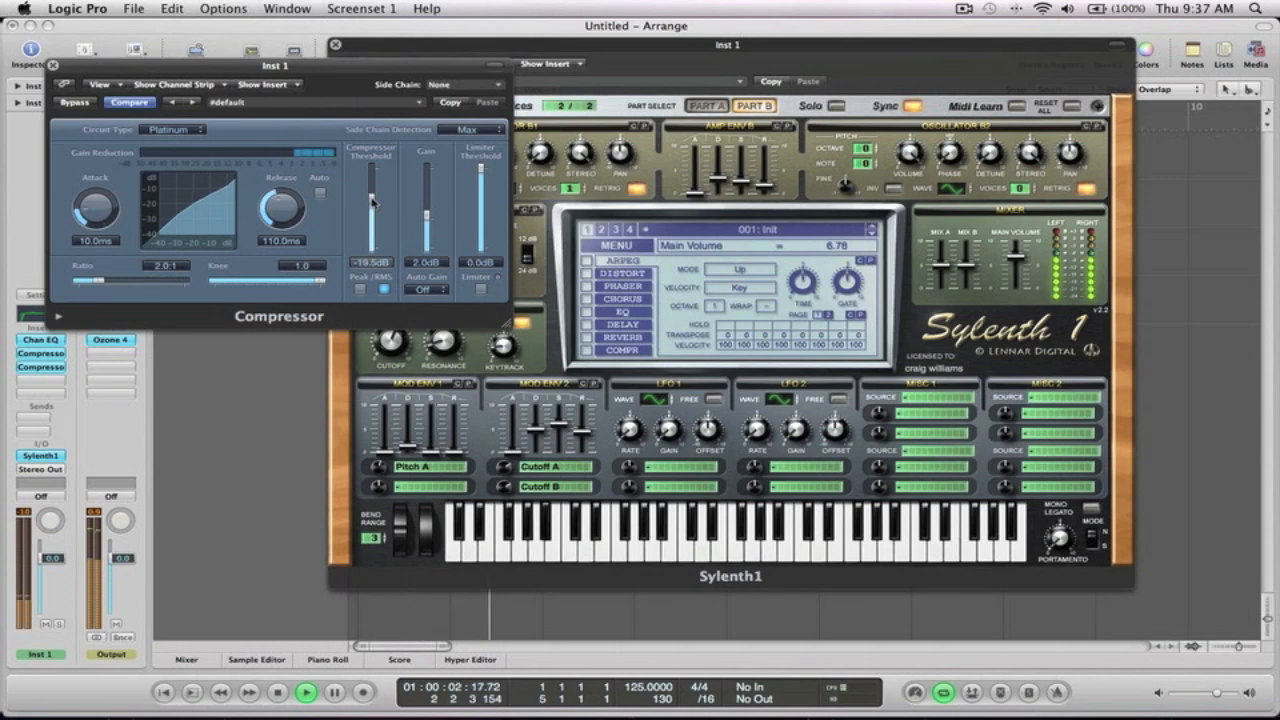
click(53, 65)
Check the sidechain compressor's gain reduction during playback, and close both the compressor and the synth
click(41, 367)
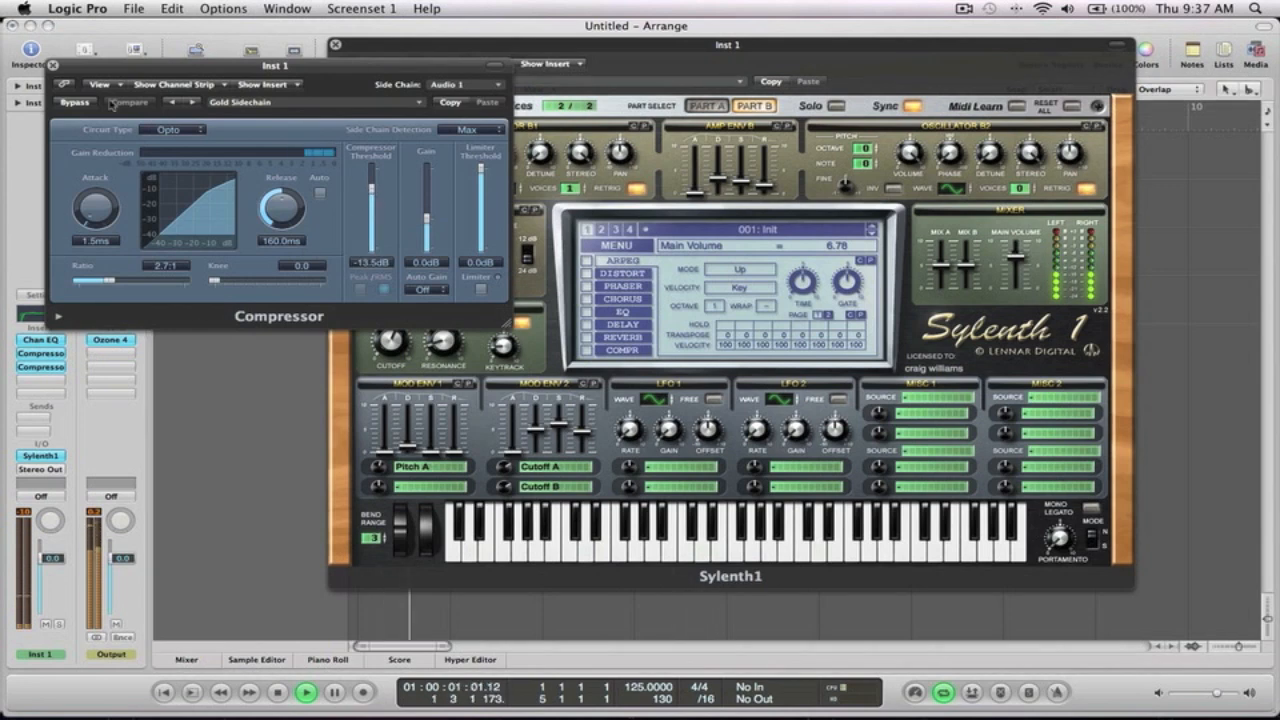
key(space)
click(53, 65)
click(336, 44)
Play the full arrangement and toggle the solo on Inst 1 to audition the processed bass
key(space)
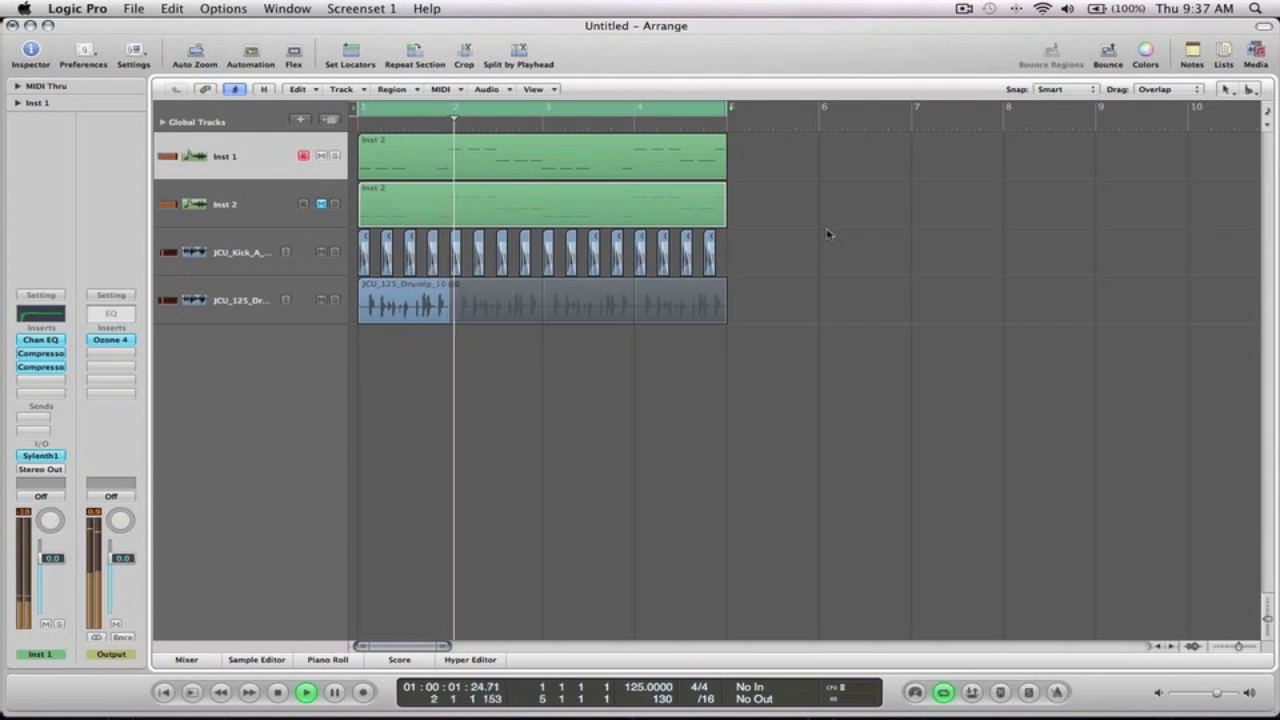
click(334, 156)
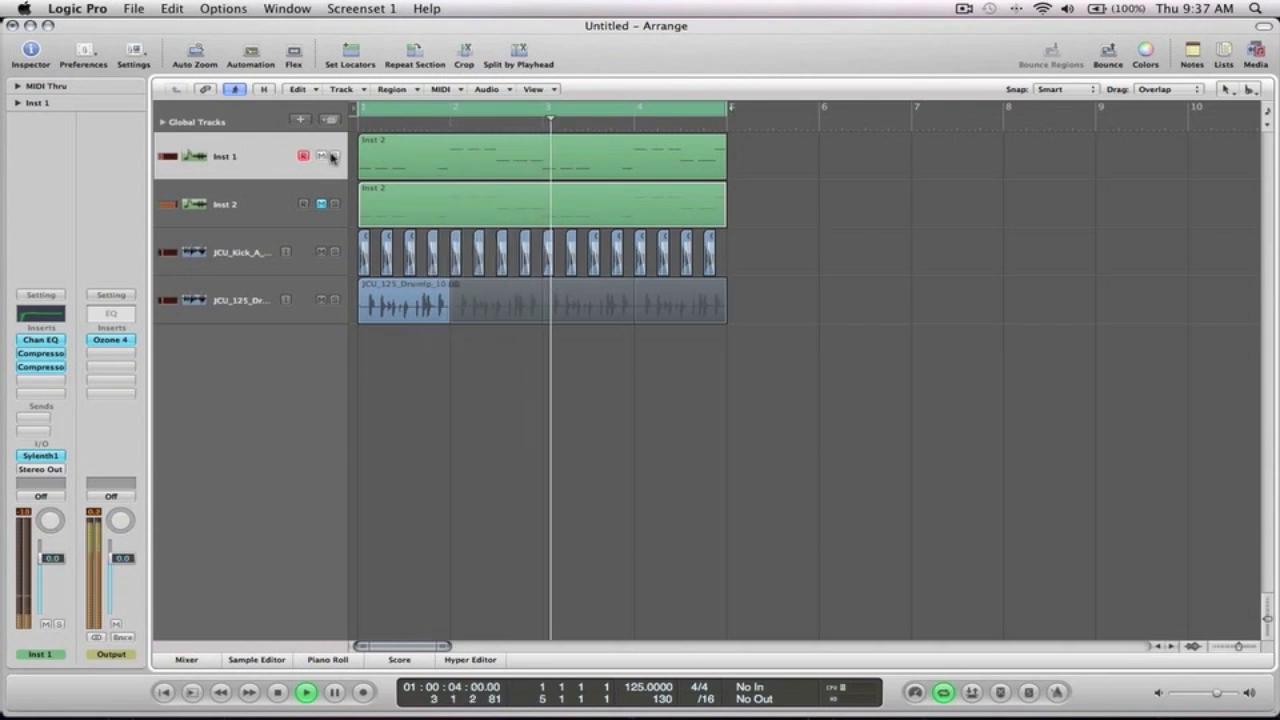